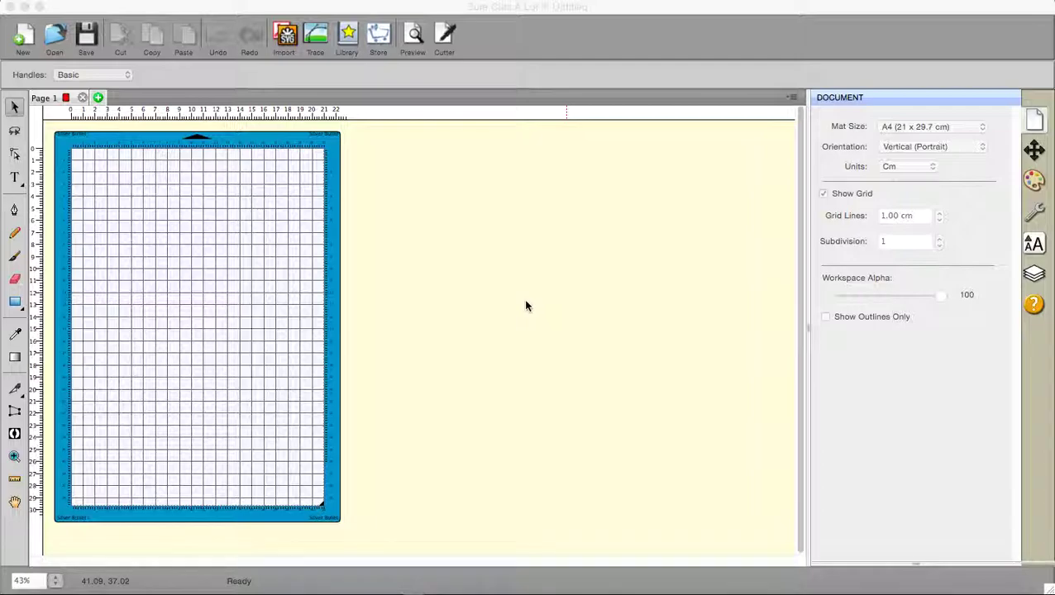
- Draw a black 10.395 × 10.760 cm square to the right of the mat
{"action": "mouse_move", "coordinate": [348, 589]}
{"action": "left_click", "coordinate": [20, 309]}
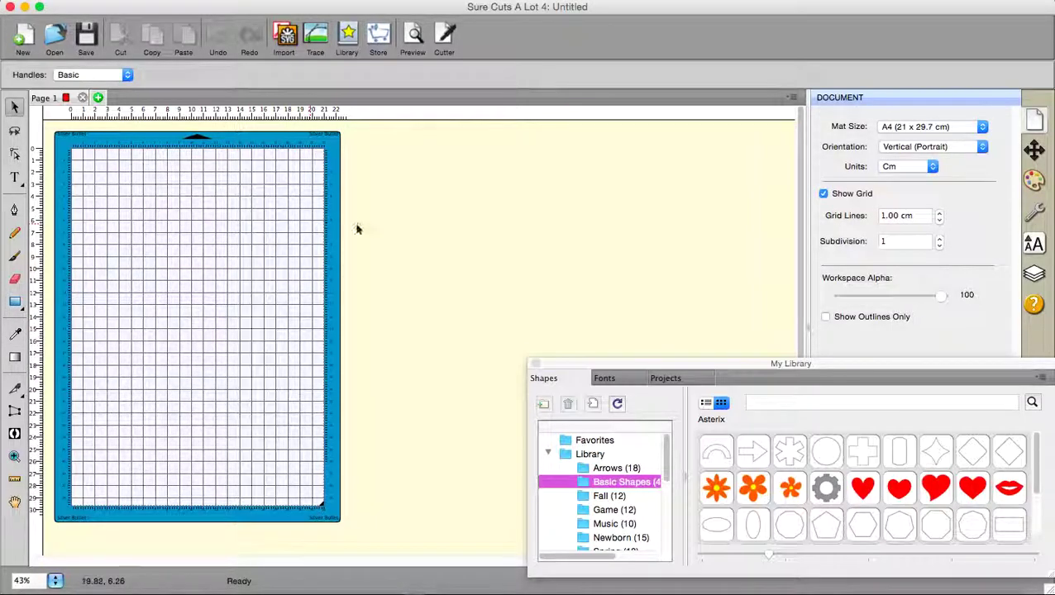
{"action": "left_click_drag", "start_coordinate": [400, 221], "coordinate": [505, 346]}
{"action": "left_click", "coordinate": [16, 302]}
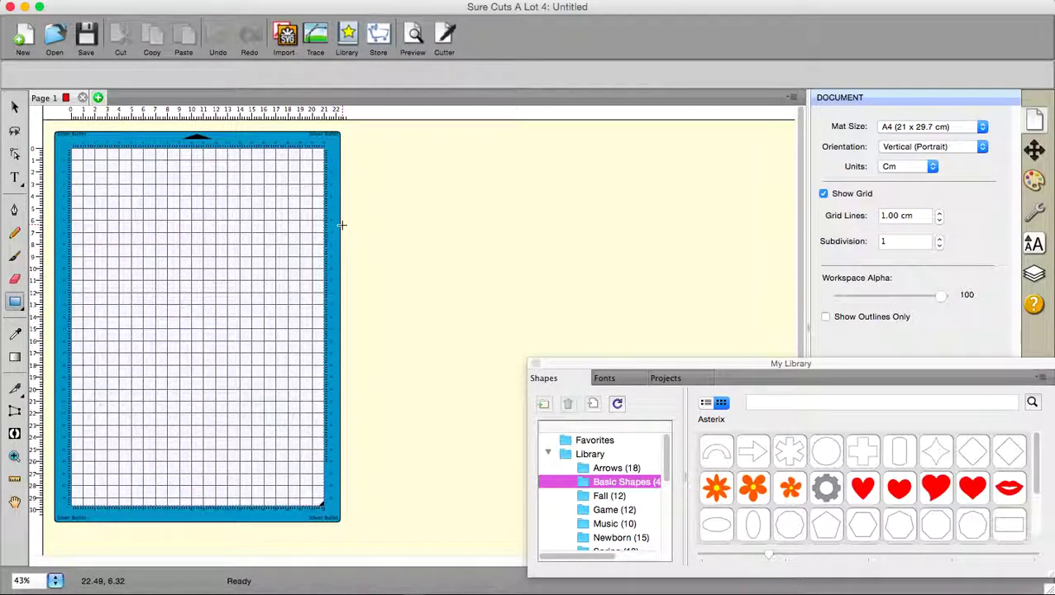
{"action": "left_click_drag", "start_coordinate": [367, 221], "coordinate": [491, 349]}
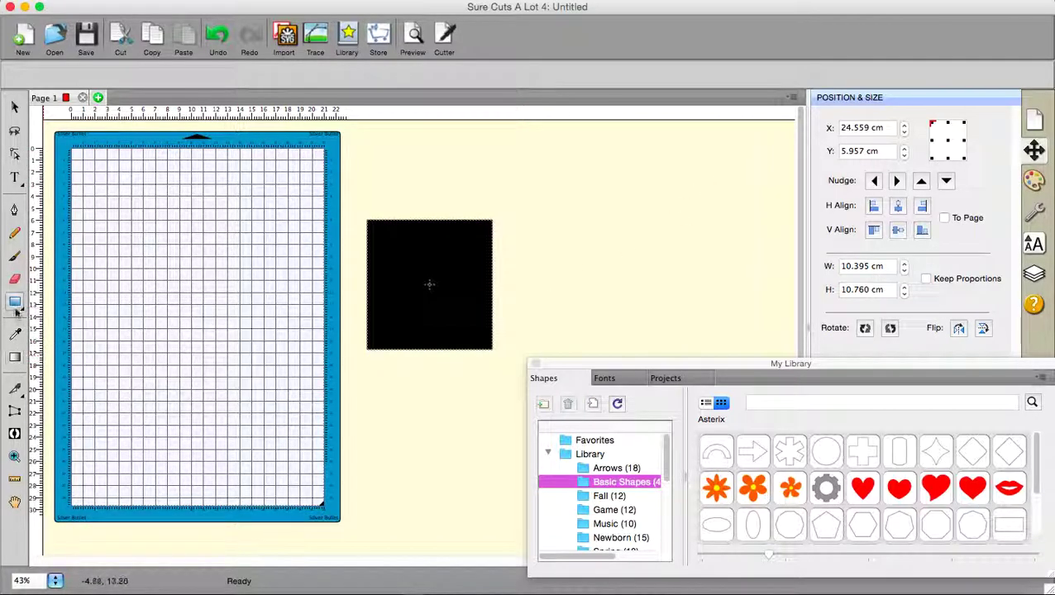
- Draw a 7.173 cm black circle to the right of the square
{"action": "left_click", "coordinate": [18, 307]}
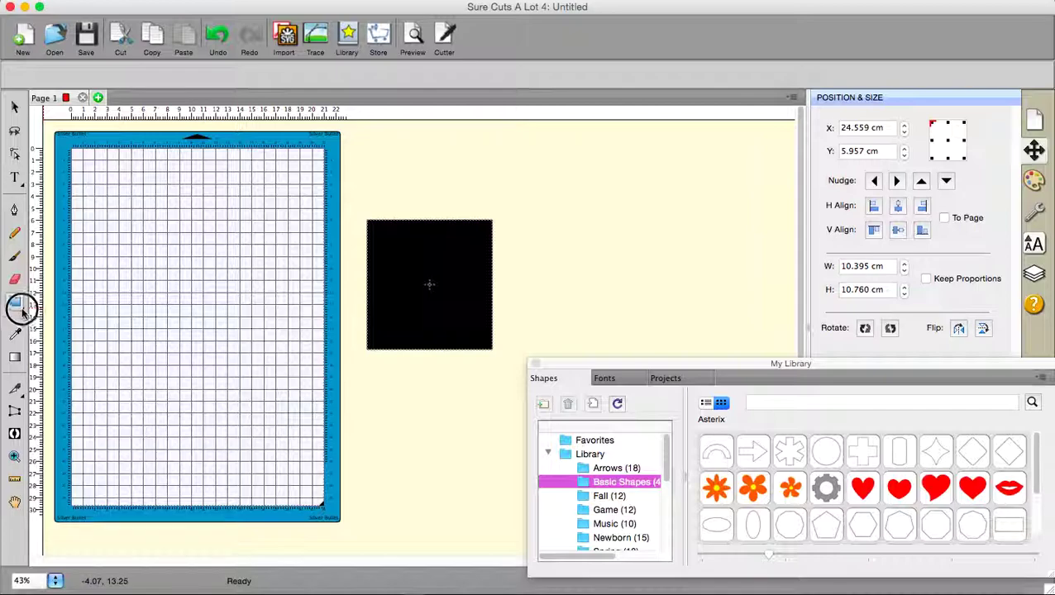
{"action": "left_click_drag", "start_coordinate": [24, 314], "coordinate": [25, 340]}
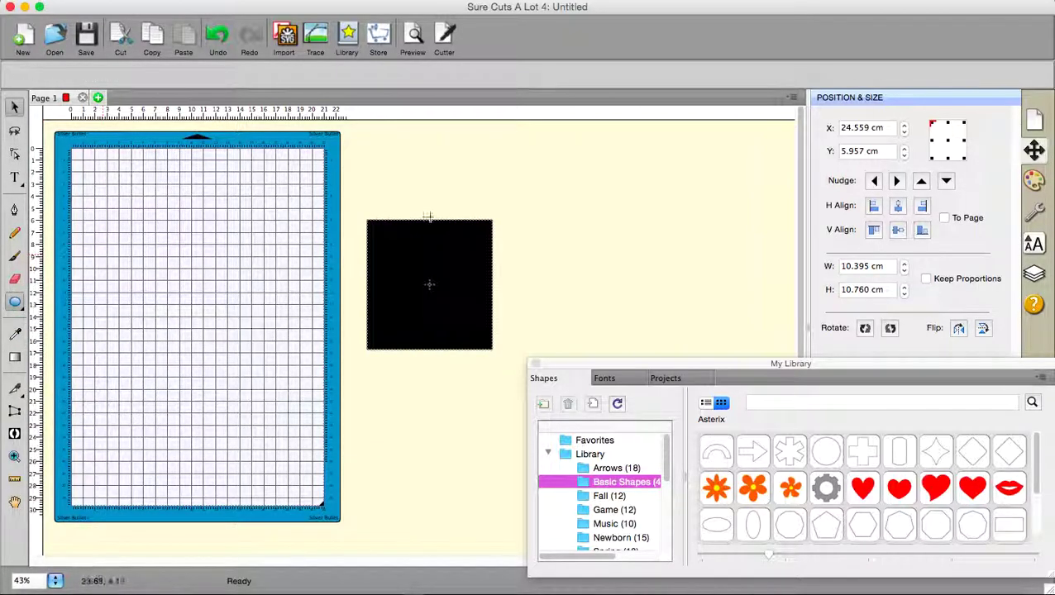
{"action": "left_click_drag", "start_coordinate": [529, 186], "coordinate": [616, 271]}
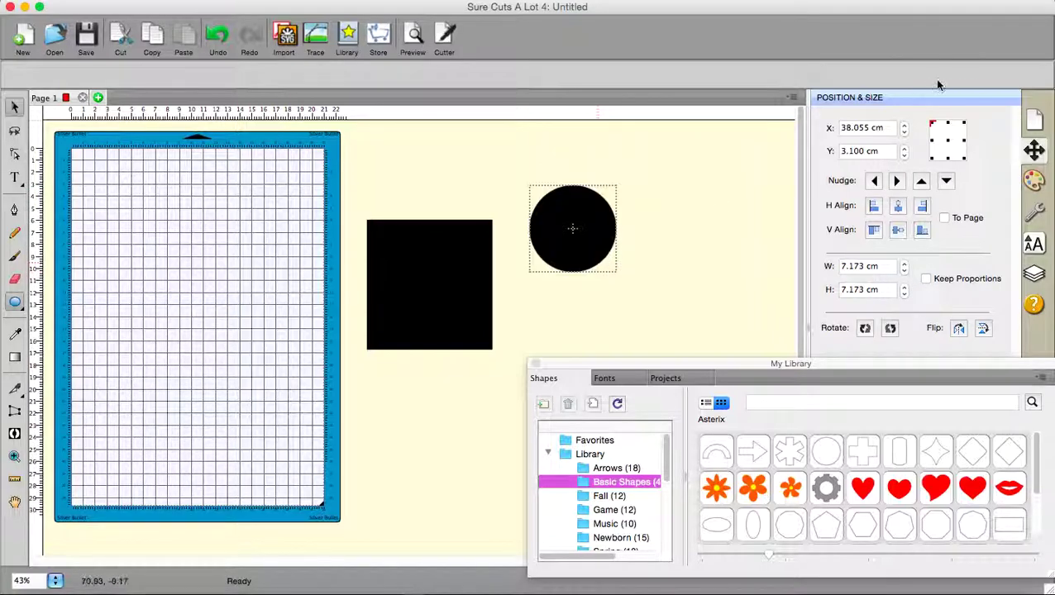
- Give the circle a Grape purple fill colour, keeping its black stroke
{"action": "left_click", "coordinate": [1033, 180]}
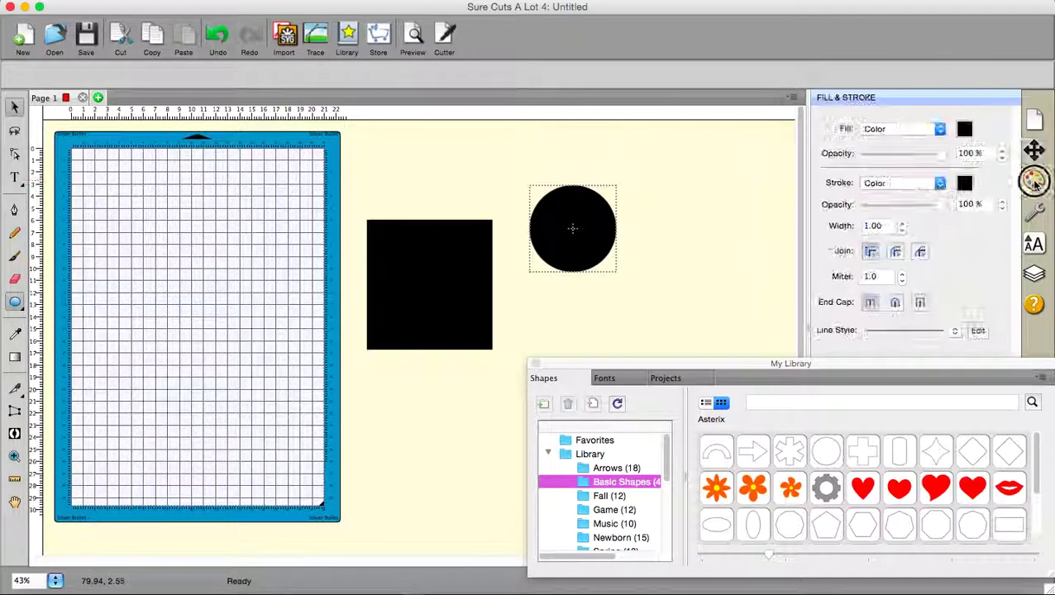
{"action": "left_click", "coordinate": [965, 129]}
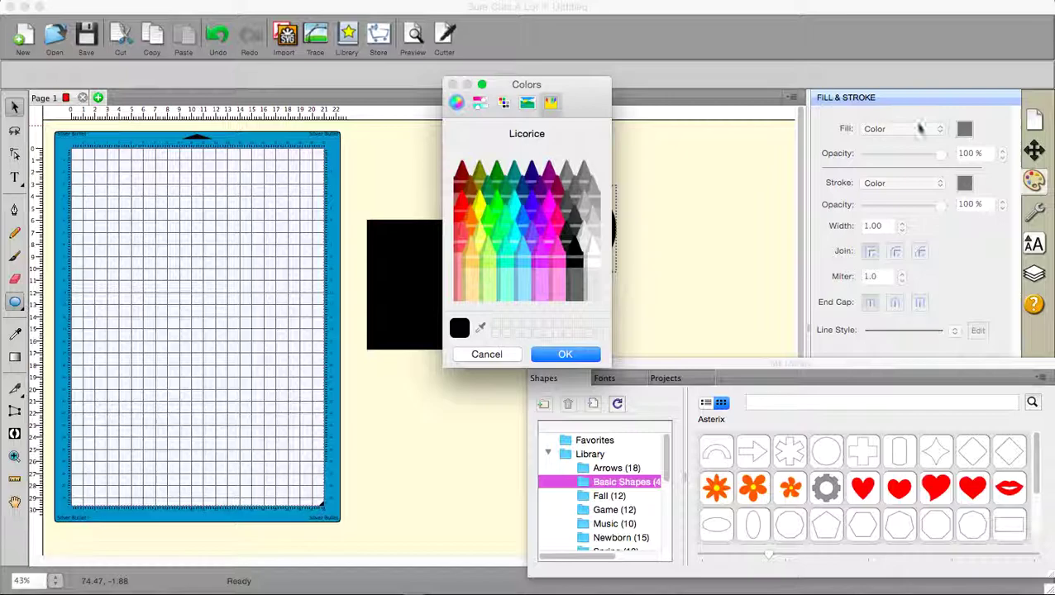
{"action": "left_click", "coordinate": [539, 220]}
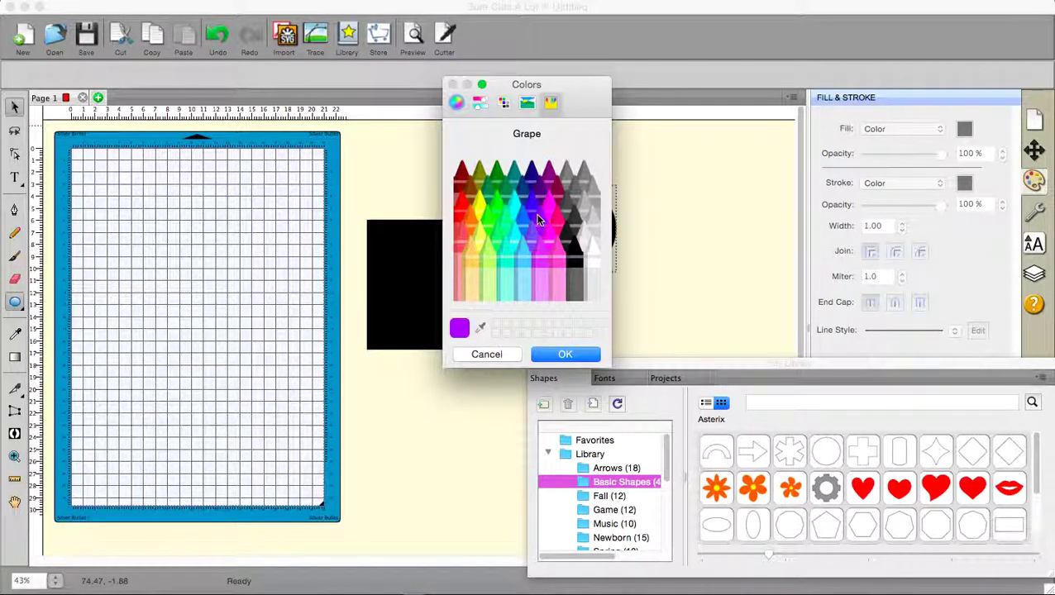
{"action": "left_click", "coordinate": [565, 354]}
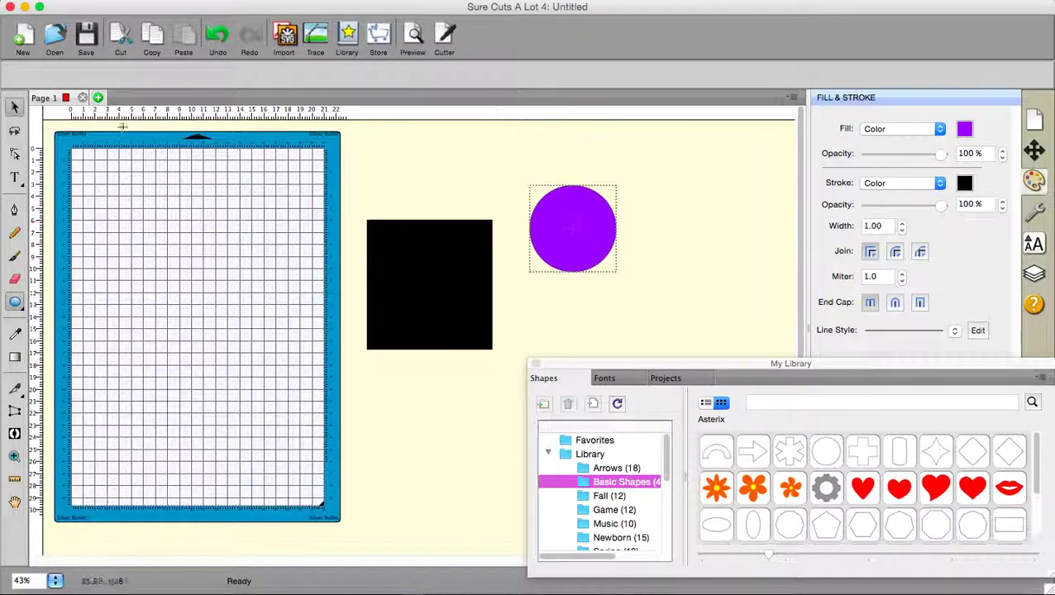
- Move the stray thin ellipse aside and place the purple circle centred on the black square
{"action": "left_click_drag", "start_coordinate": [600, 238], "coordinate": [592, 270]}
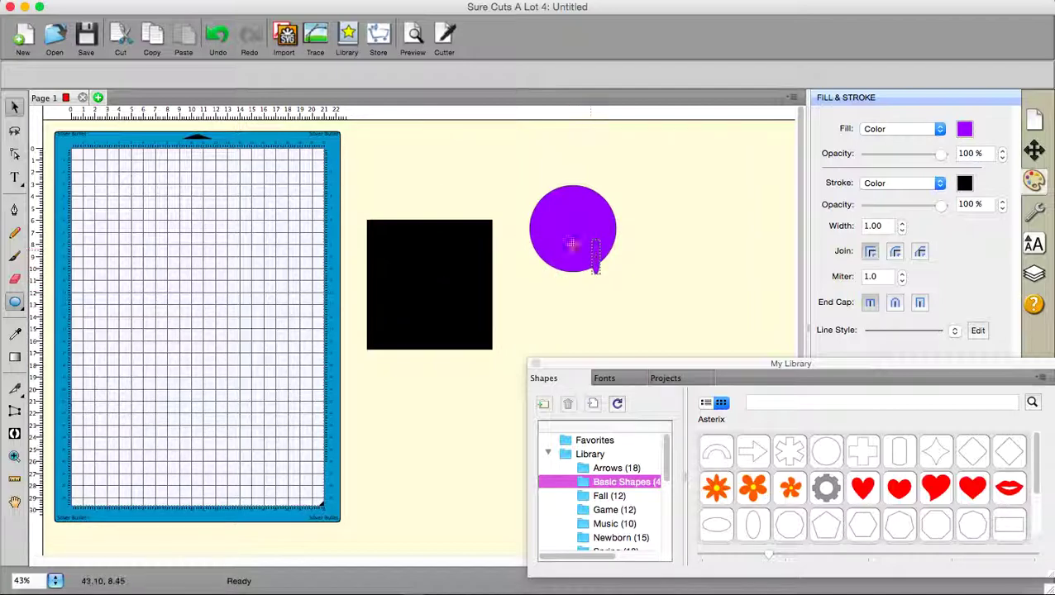
{"action": "left_click", "coordinate": [14, 106]}
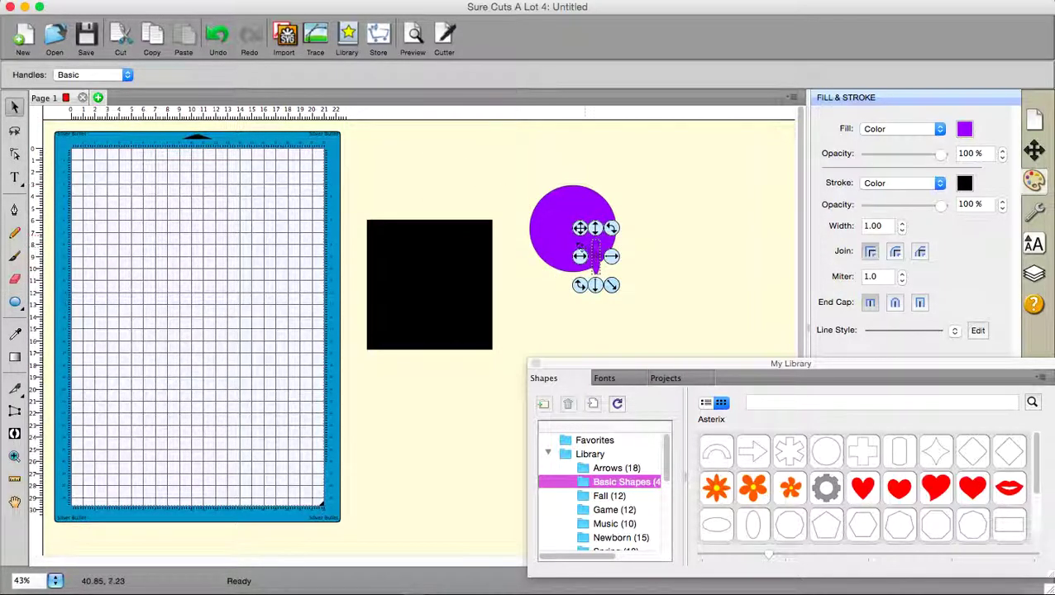
{"action": "left_click_drag", "start_coordinate": [595, 253], "coordinate": [672, 242]}
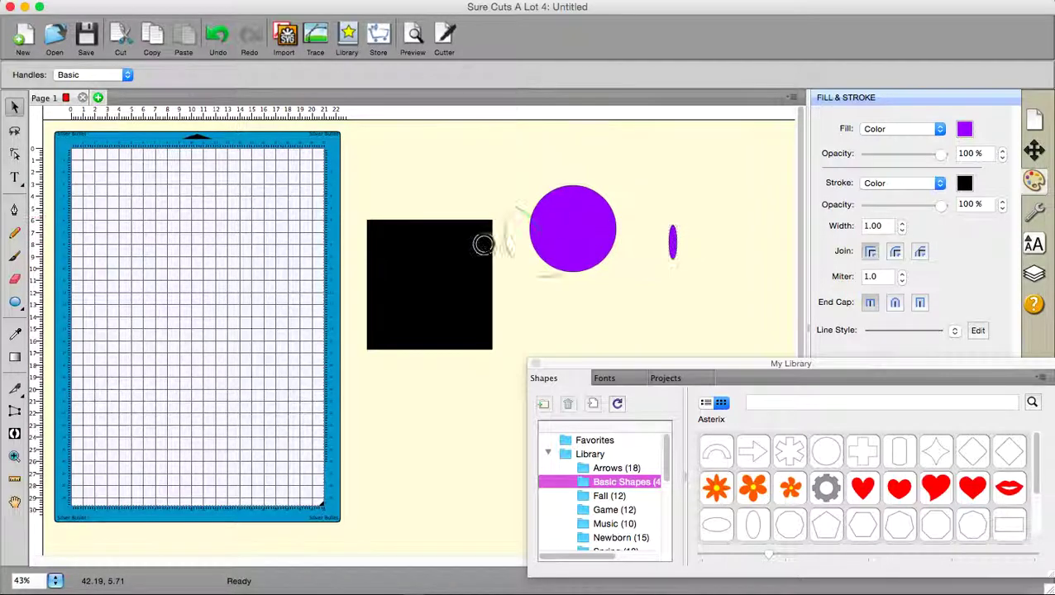
{"action": "left_click_drag", "start_coordinate": [483, 242], "coordinate": [447, 273]}
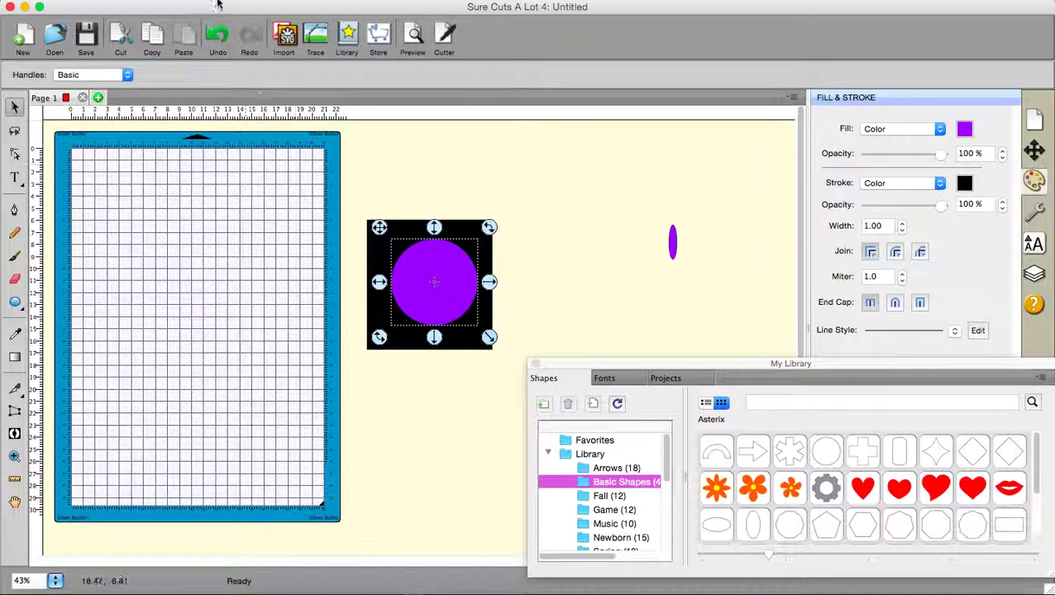
{"action": "left_click", "coordinate": [253, 3]}
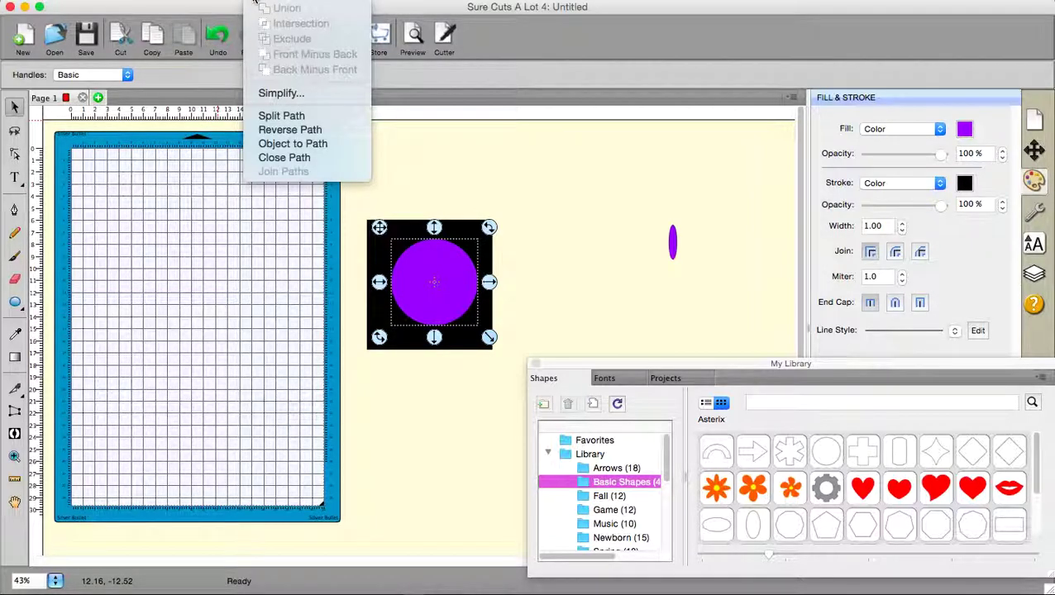
{"action": "left_click", "coordinate": [500, 196]}
{"action": "left_click_drag", "start_coordinate": [359, 185], "coordinate": [565, 387]}
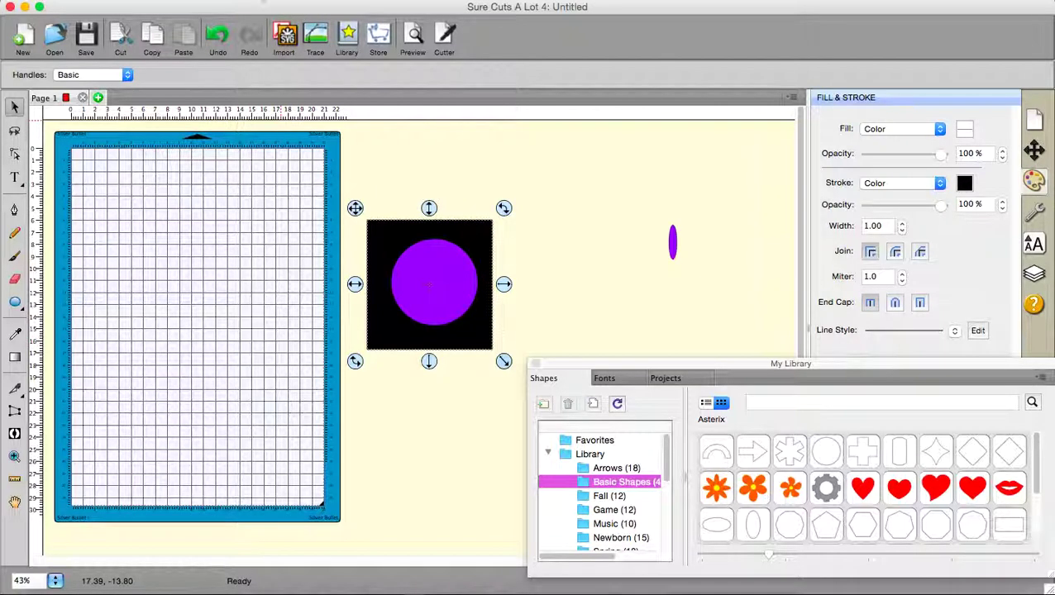
{"action": "left_click", "coordinate": [258, 3]}
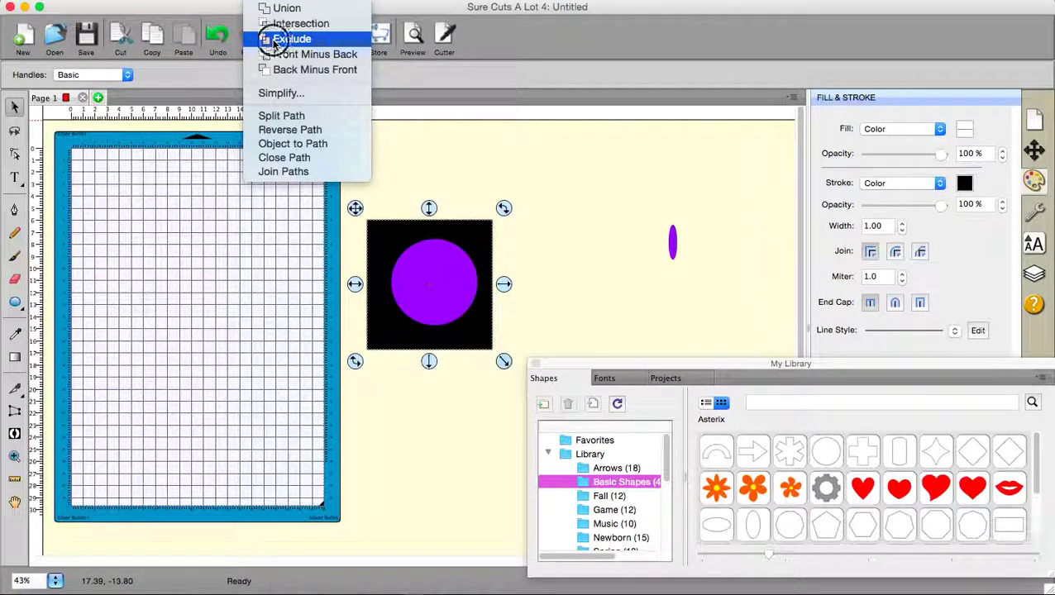
{"action": "left_click", "coordinate": [273, 39]}
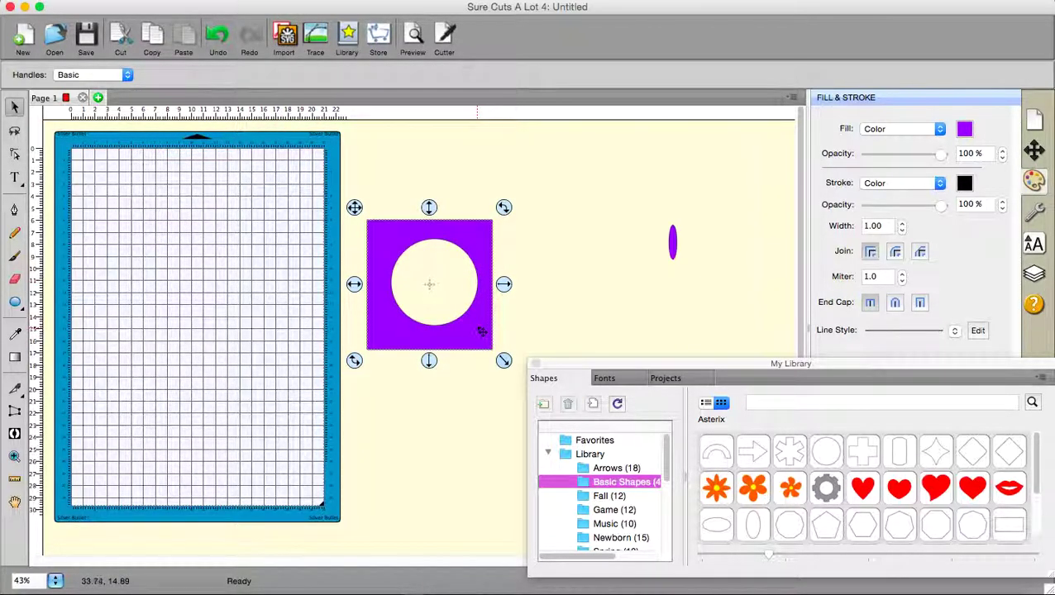
{"action": "left_click_drag", "start_coordinate": [485, 330], "coordinate": [435, 297]}
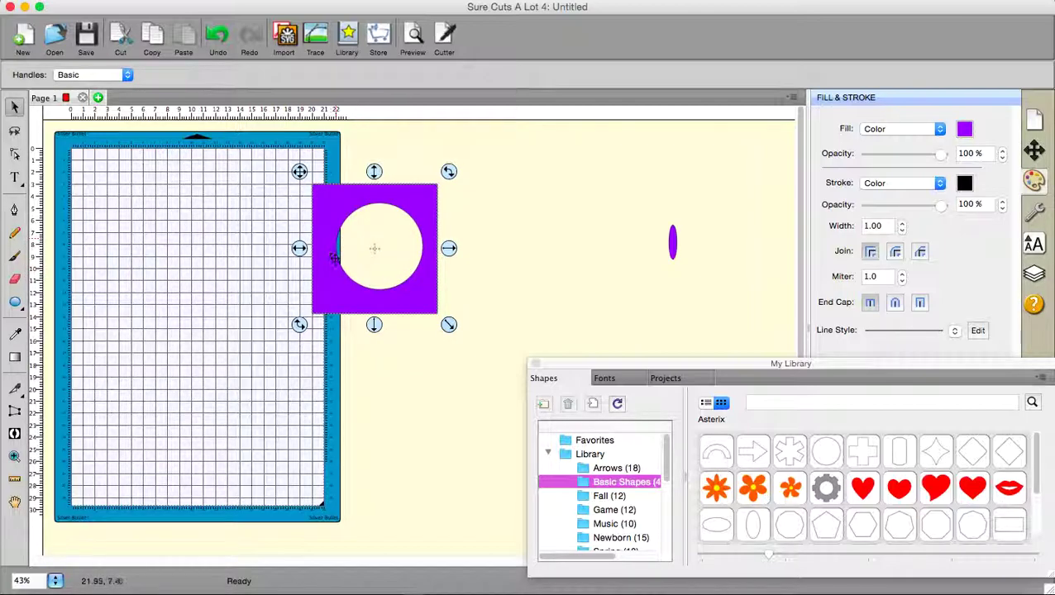
{"action": "left_click", "coordinate": [218, 37]}
{"action": "left_click", "coordinate": [219, 39]}
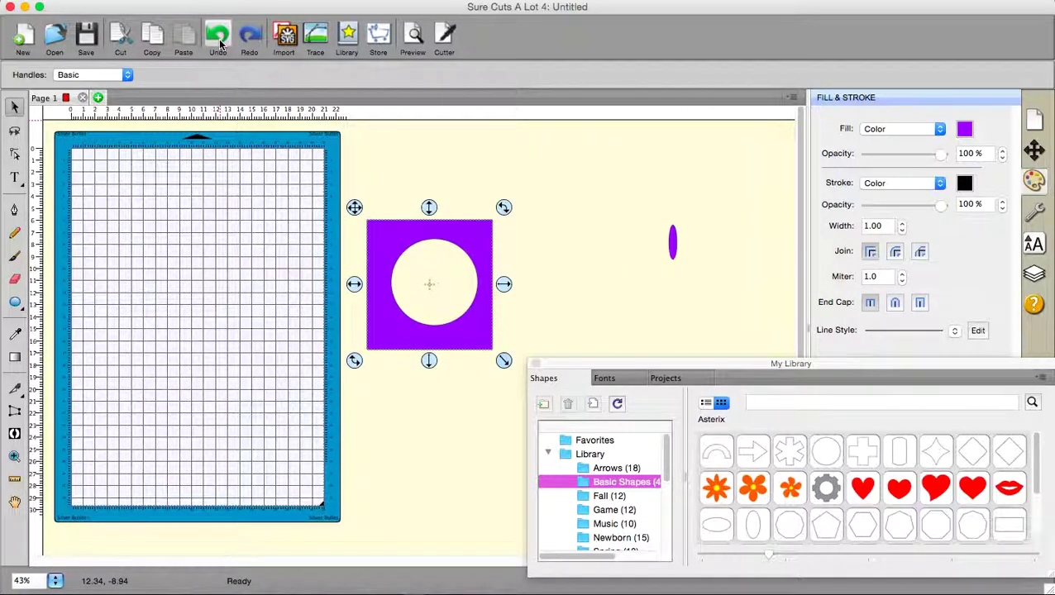
{"action": "left_click", "coordinate": [219, 38]}
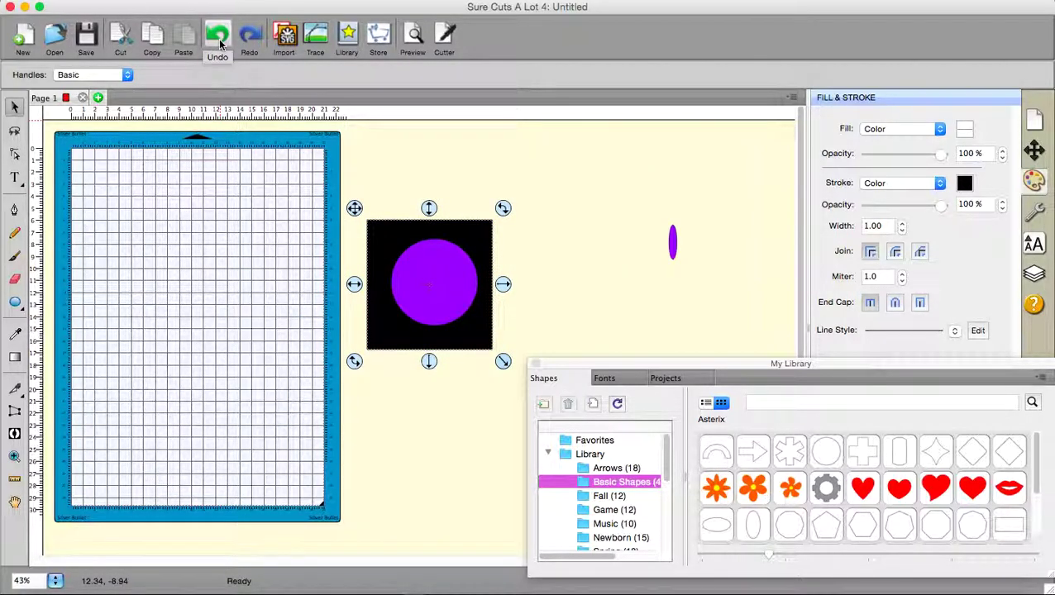
- Select both the square and circle and open Effects > Knockout, showing a 0.00 cm gap
{"action": "left_click", "coordinate": [376, 203]}
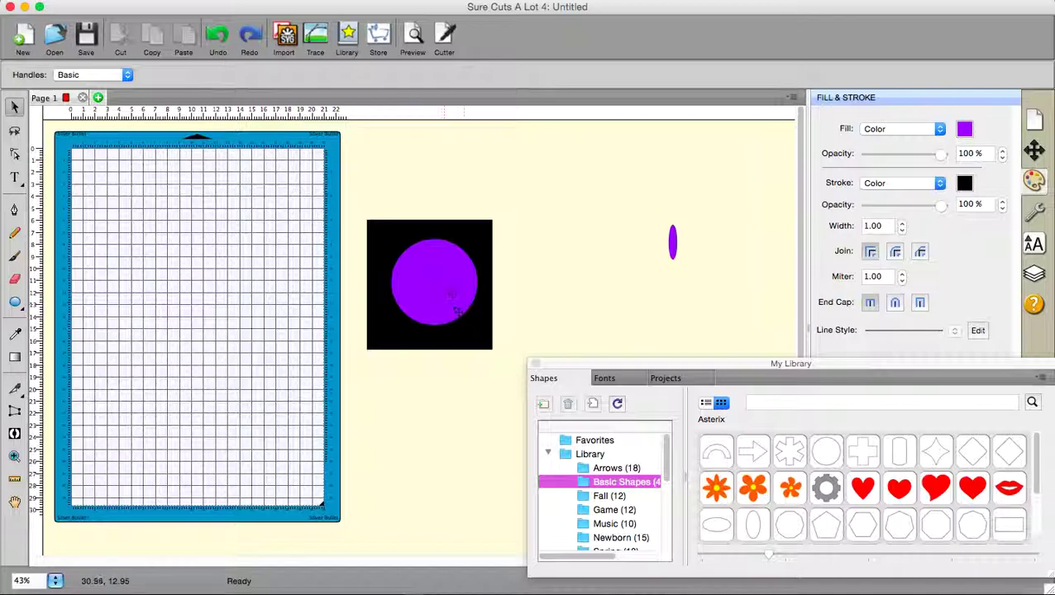
{"action": "left_click_drag", "start_coordinate": [322, 182], "coordinate": [565, 447]}
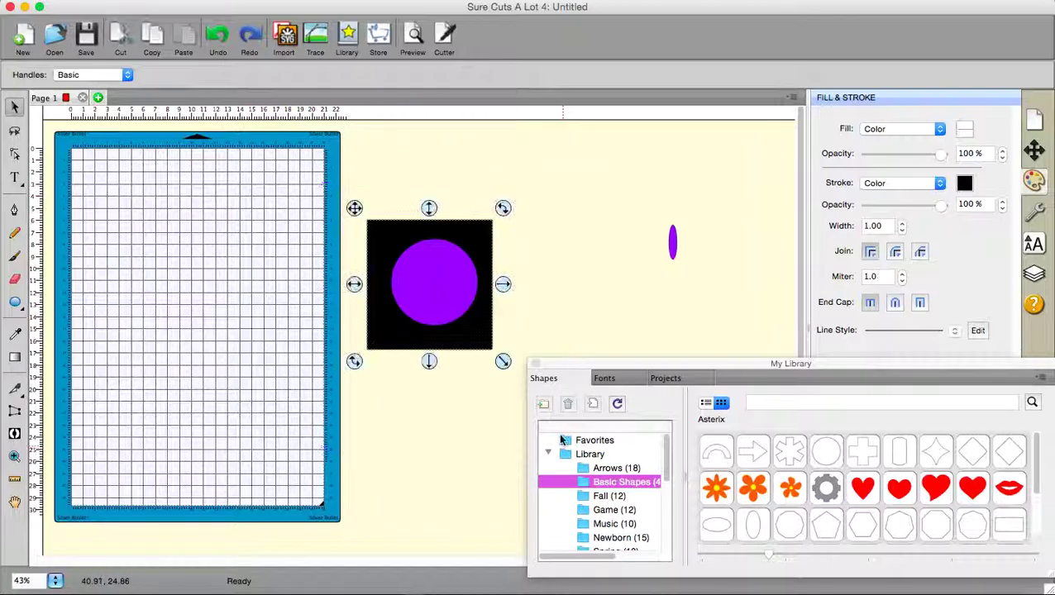
{"action": "left_click", "coordinate": [372, 3]}
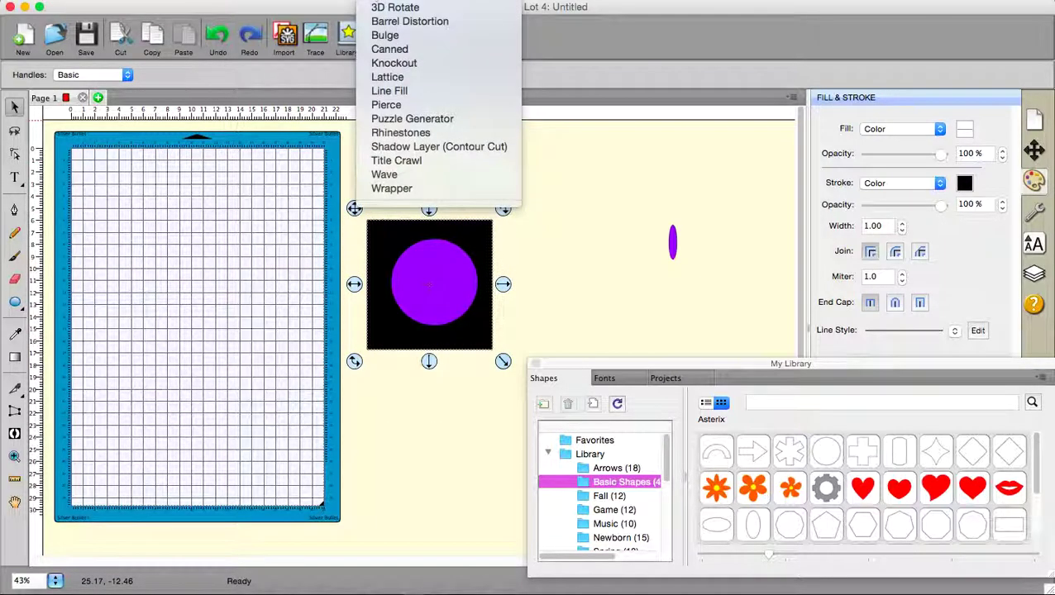
{"action": "left_click", "coordinate": [386, 65]}
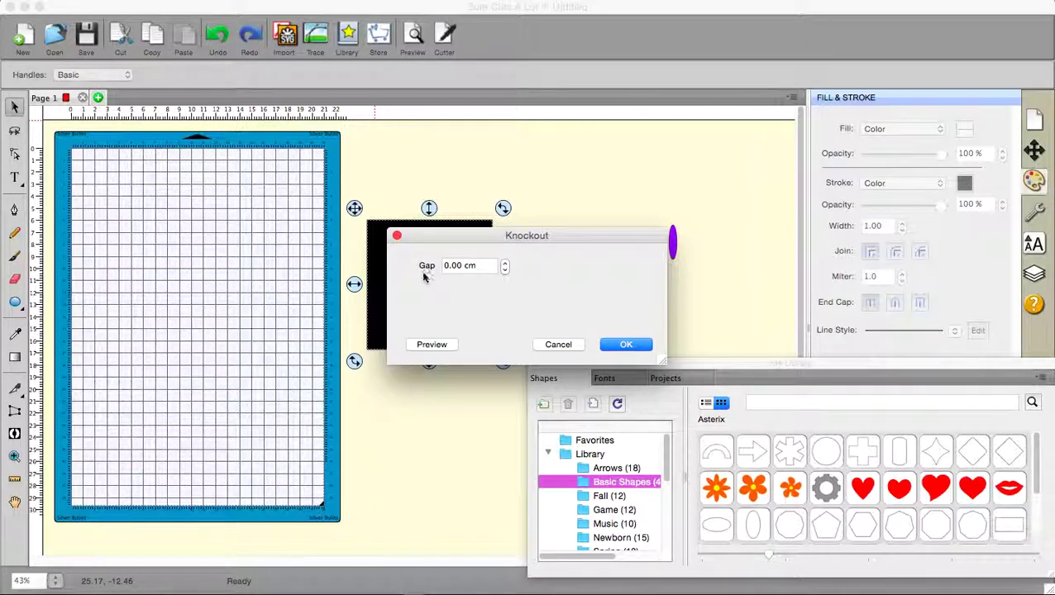
- Raise the knockout gap to 0.60 cm and preview it around the circle
{"action": "left_click", "coordinate": [504, 262]}
{"action": "left_click", "coordinate": [504, 262]}
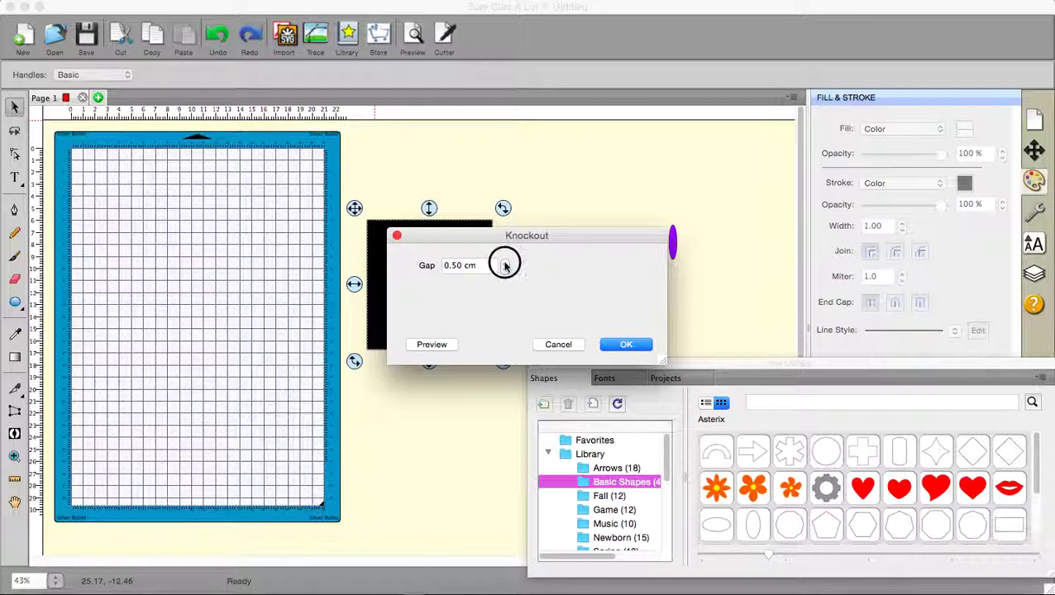
{"action": "left_click", "coordinate": [504, 262]}
{"action": "left_click_drag", "start_coordinate": [616, 230], "coordinate": [729, 117]}
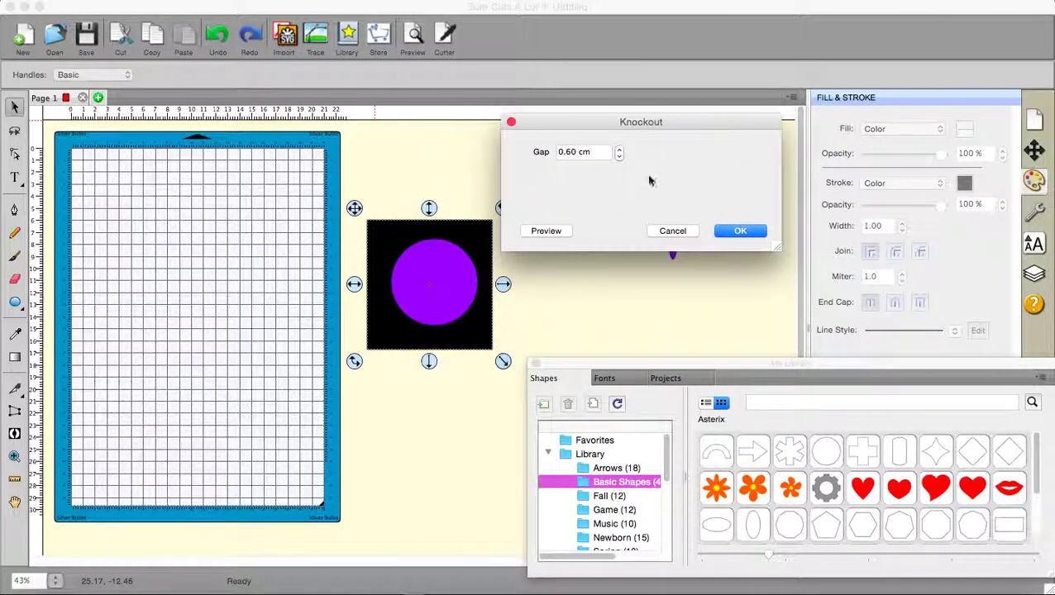
{"action": "left_click", "coordinate": [544, 231]}
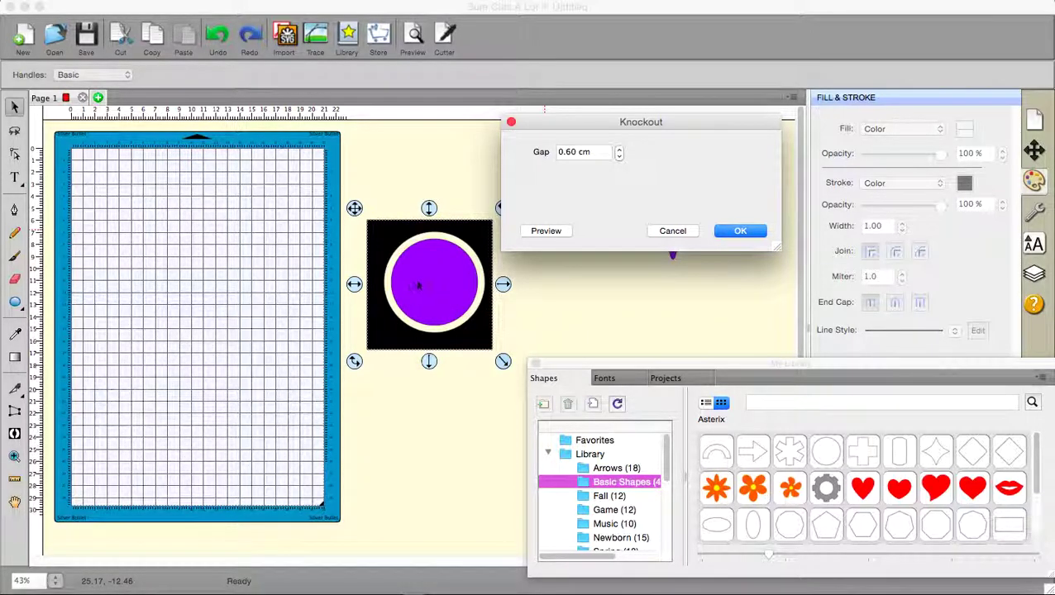
- Lower the knockout gap to -0.40 cm and preview the result
{"action": "left_click", "coordinate": [619, 158]}
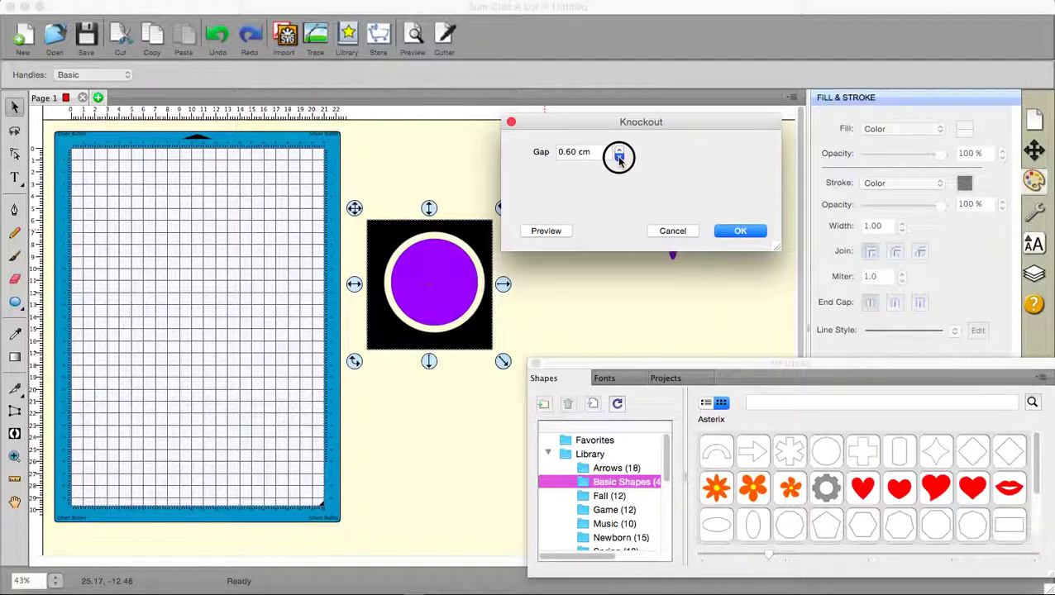
{"action": "left_click", "coordinate": [619, 158]}
{"action": "left_click", "coordinate": [619, 158]}
{"action": "left_click", "coordinate": [619, 158]}
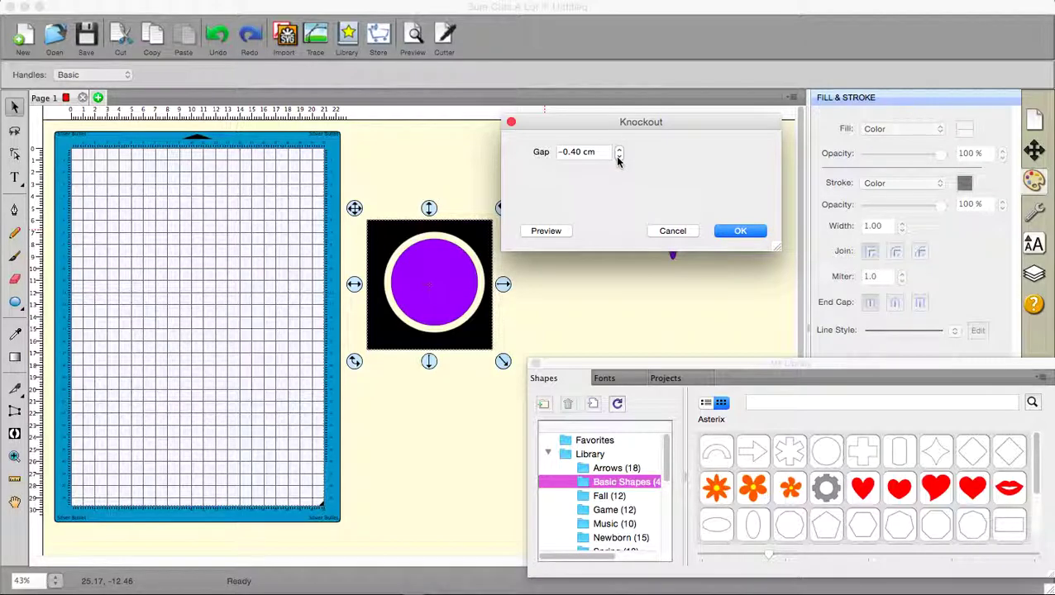
{"action": "left_click", "coordinate": [544, 231]}
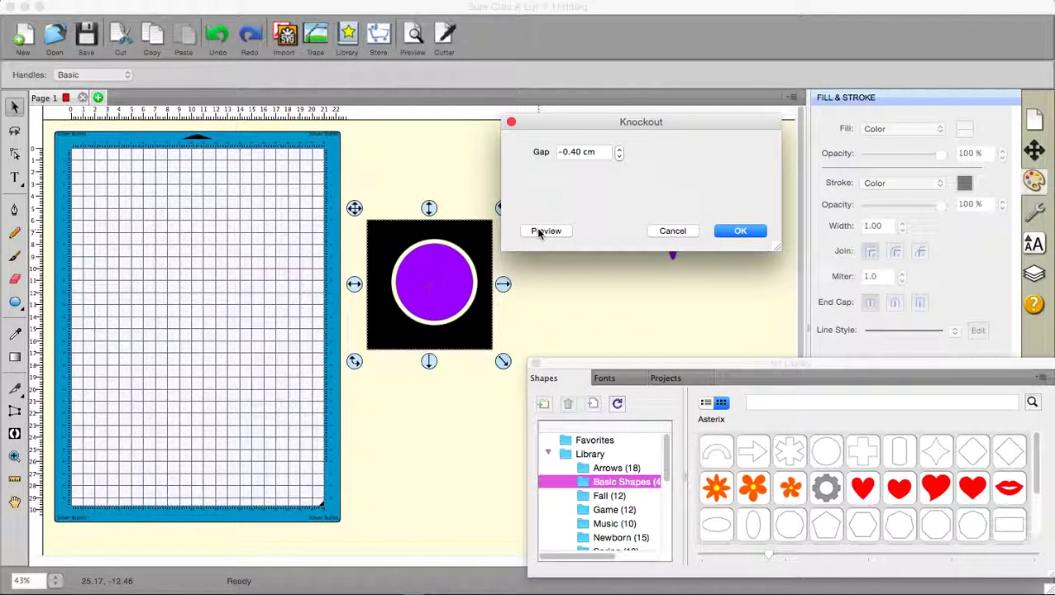
{"action": "left_click", "coordinate": [538, 231]}
- Apply the circle knockout, then delete the square and circle from the mat
{"action": "left_click", "coordinate": [738, 232]}
{"action": "left_click_drag", "start_coordinate": [314, 173], "coordinate": [704, 397]}
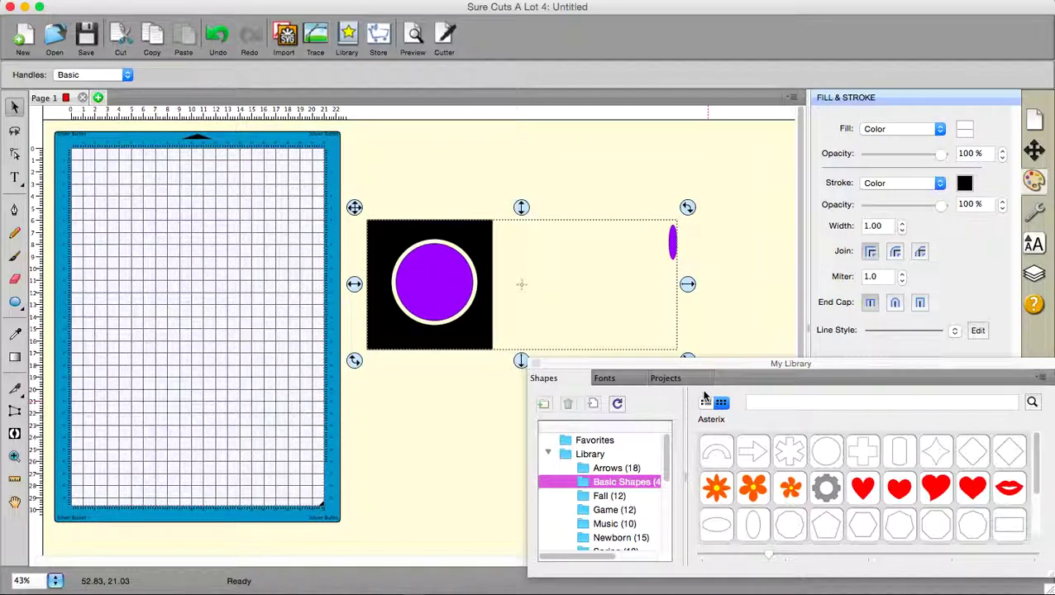
{"action": "key", "text": "Delete"}
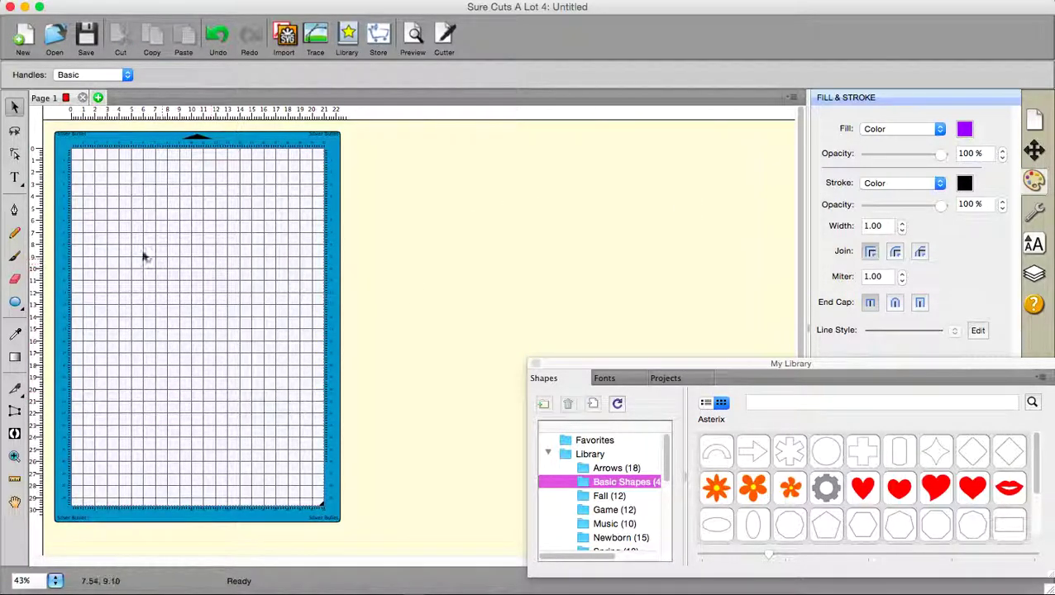
- Pick the Text tool, list Favorites fonts, choose Windsong, and start text on the mat
{"action": "left_click", "coordinate": [15, 179]}
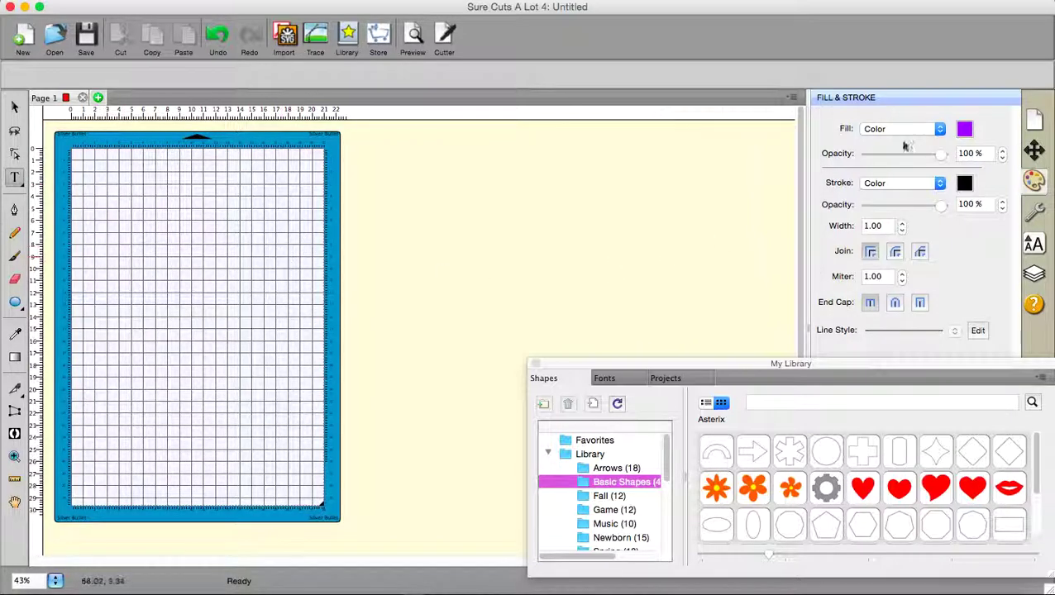
{"action": "left_click", "coordinate": [1032, 242]}
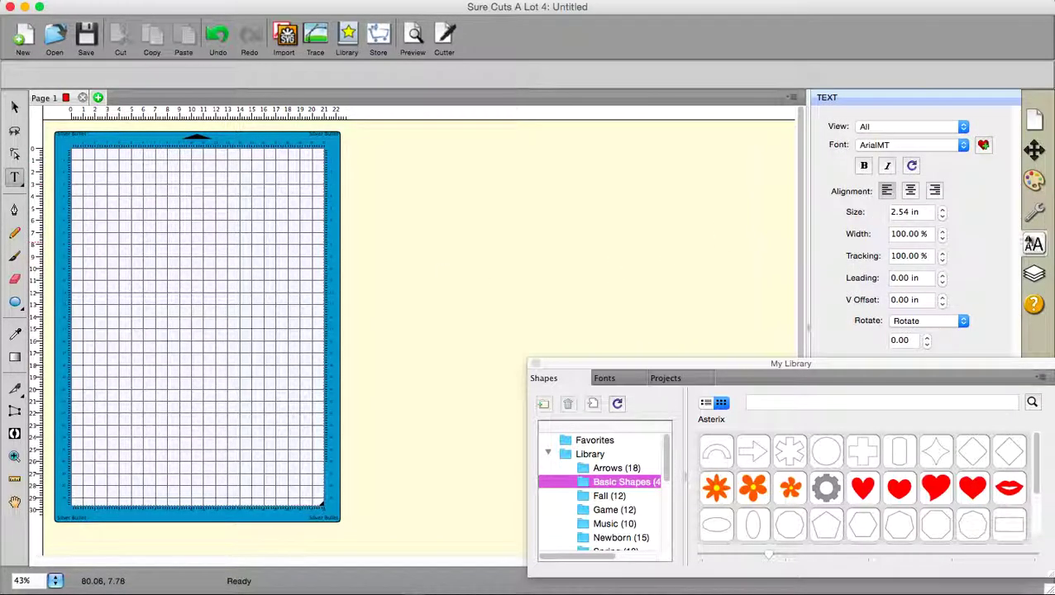
{"action": "left_click", "coordinate": [964, 129]}
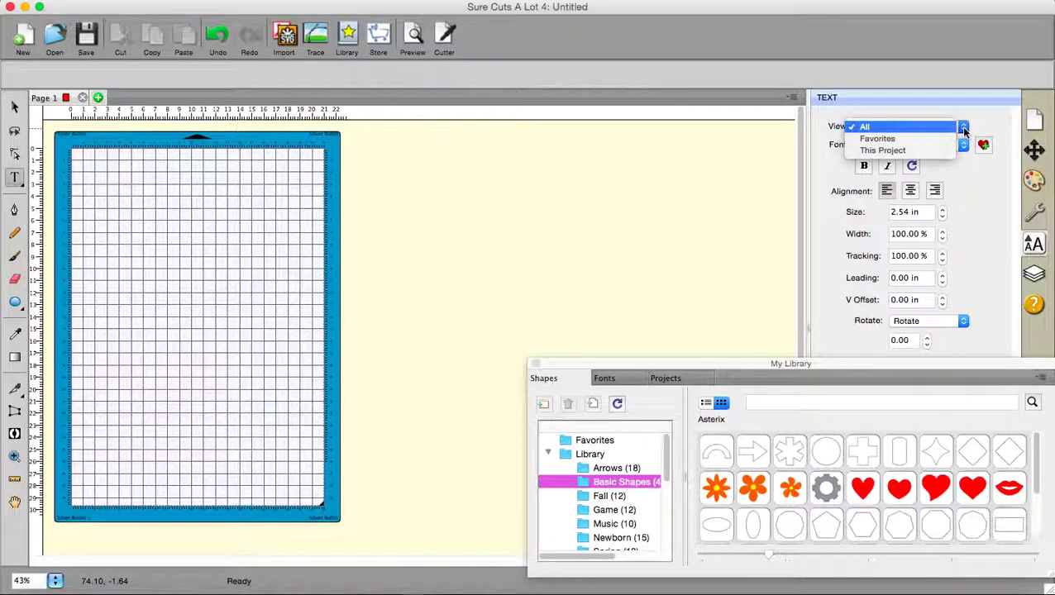
{"action": "left_click", "coordinate": [909, 137]}
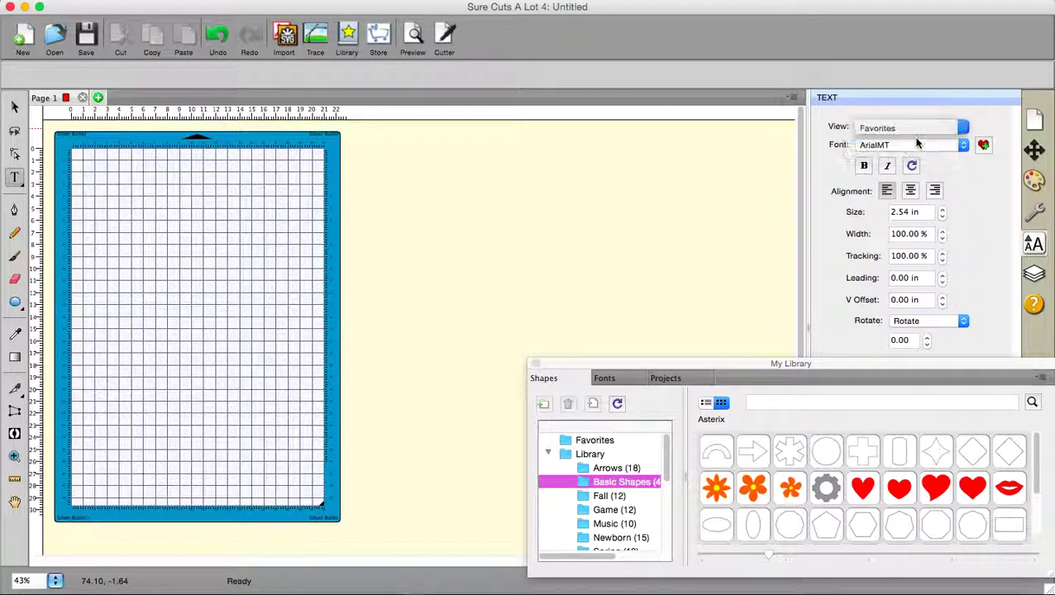
{"action": "left_click", "coordinate": [961, 146]}
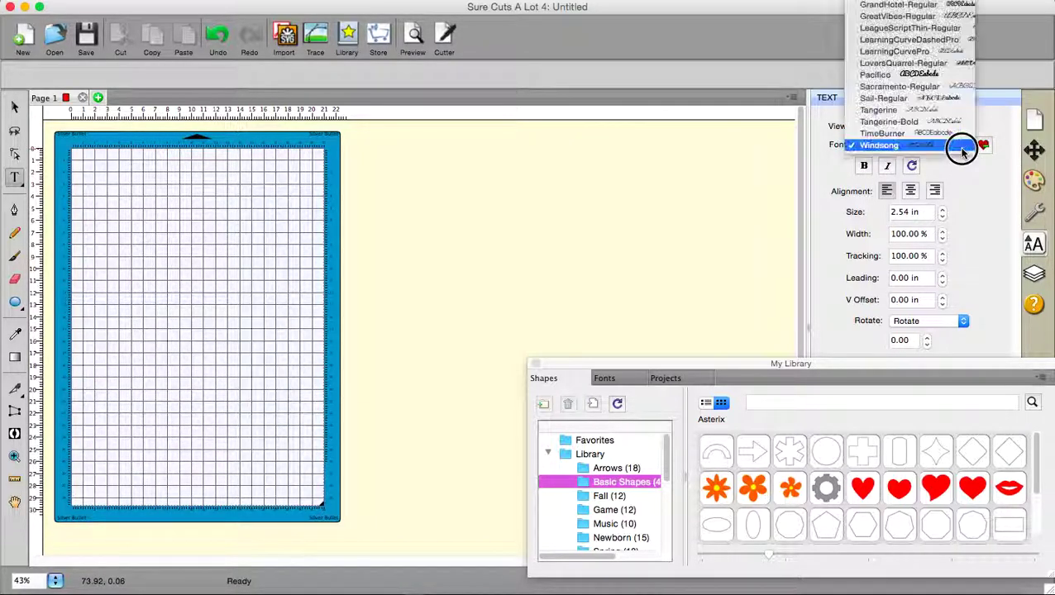
{"action": "left_click", "coordinate": [881, 76]}
{"action": "left_click", "coordinate": [235, 263]}
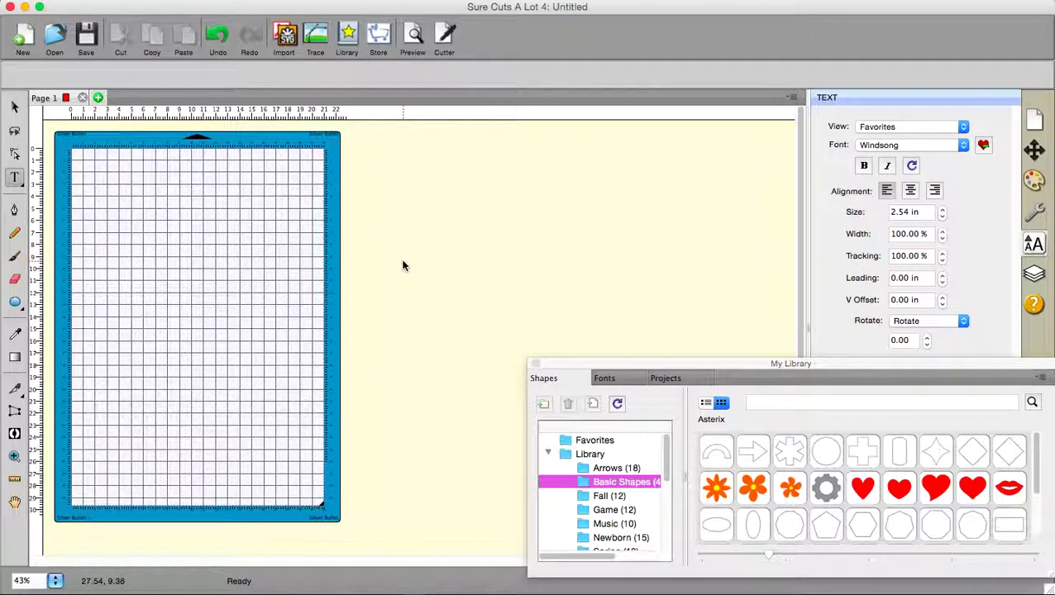
- Type the script text 'flfasfiflsiflfififilk' and scale it up on the mat
{"action": "type", "text": "flfasfiflsiflfififilk"}
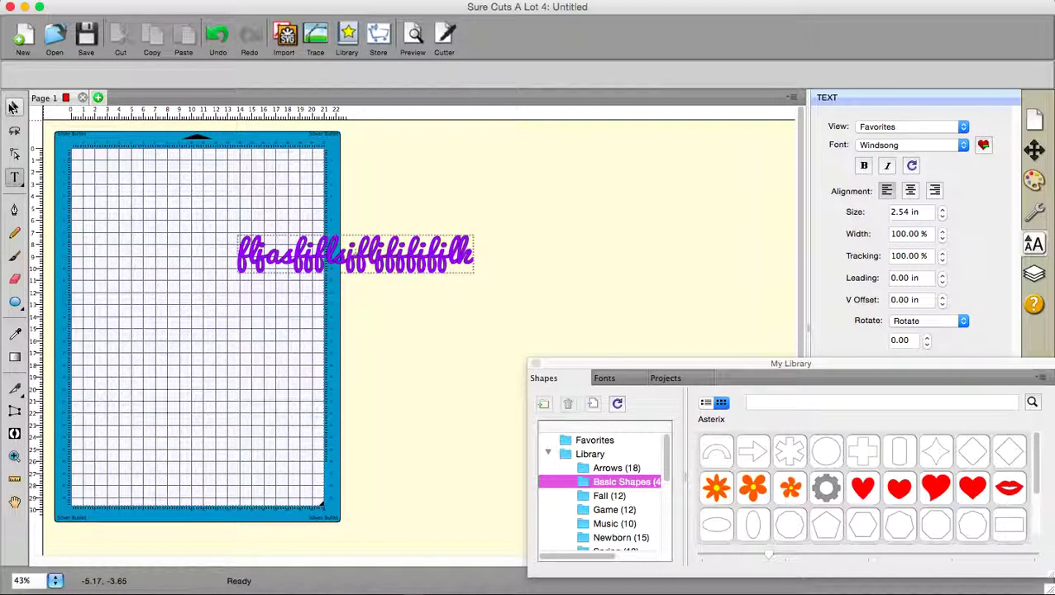
{"action": "left_click", "coordinate": [13, 107]}
{"action": "left_click_drag", "start_coordinate": [485, 285], "coordinate": [527, 405]}
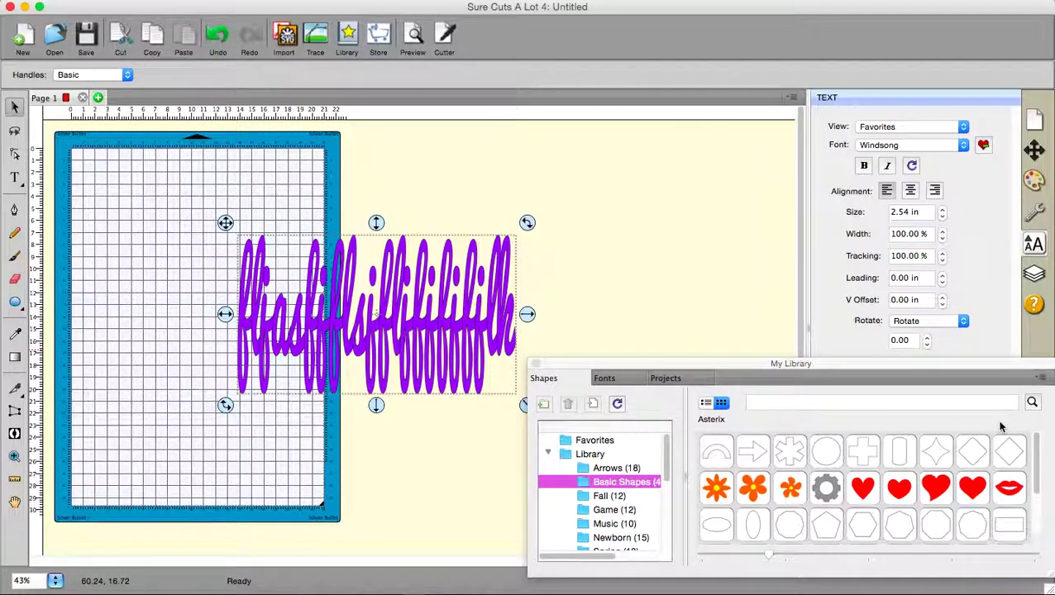
- Add the red library heart, enlarge it over the text's middle, and select both
{"action": "double_click", "coordinate": [935, 487]}
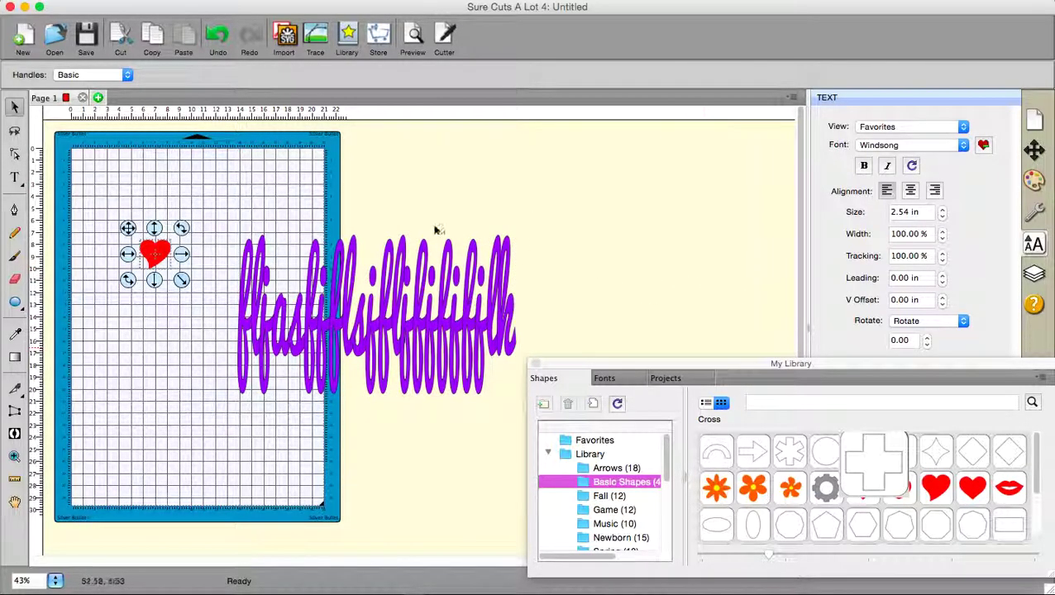
{"action": "left_click_drag", "start_coordinate": [181, 279], "coordinate": [225, 316]}
{"action": "left_click_drag", "start_coordinate": [200, 278], "coordinate": [393, 333]}
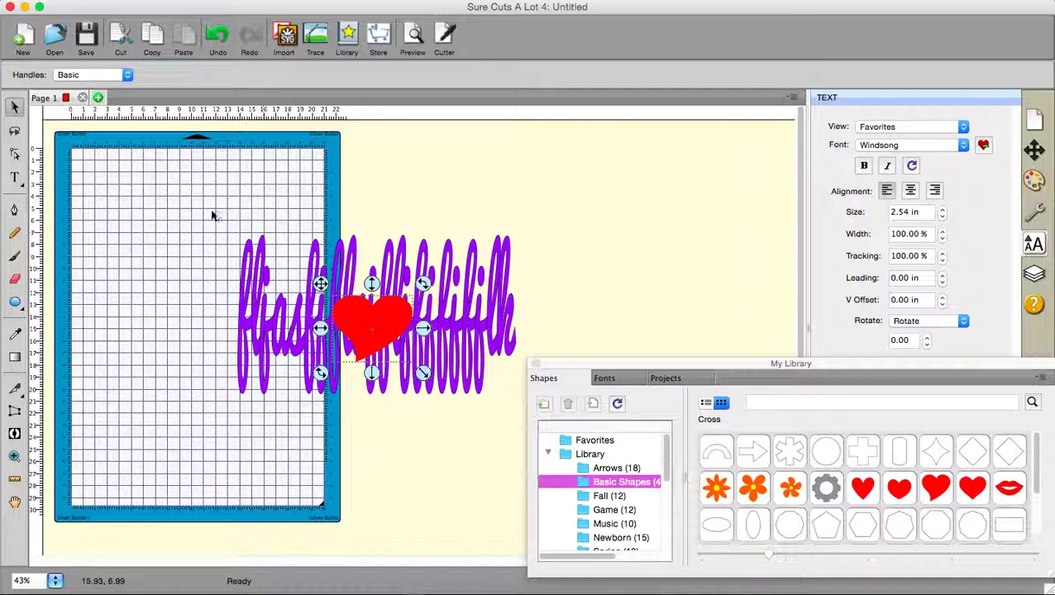
{"action": "left_click_drag", "start_coordinate": [146, 188], "coordinate": [560, 444]}
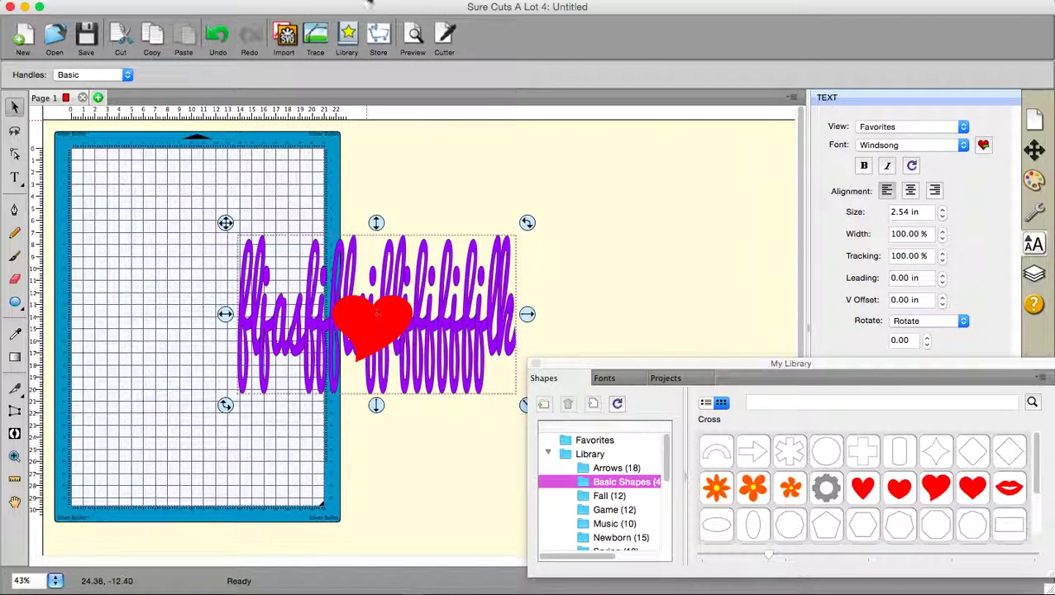
- Open Effects > Knockout and preview the heart knocked out of the script text
{"action": "left_click", "coordinate": [369, 2]}
{"action": "left_click", "coordinate": [380, 71]}
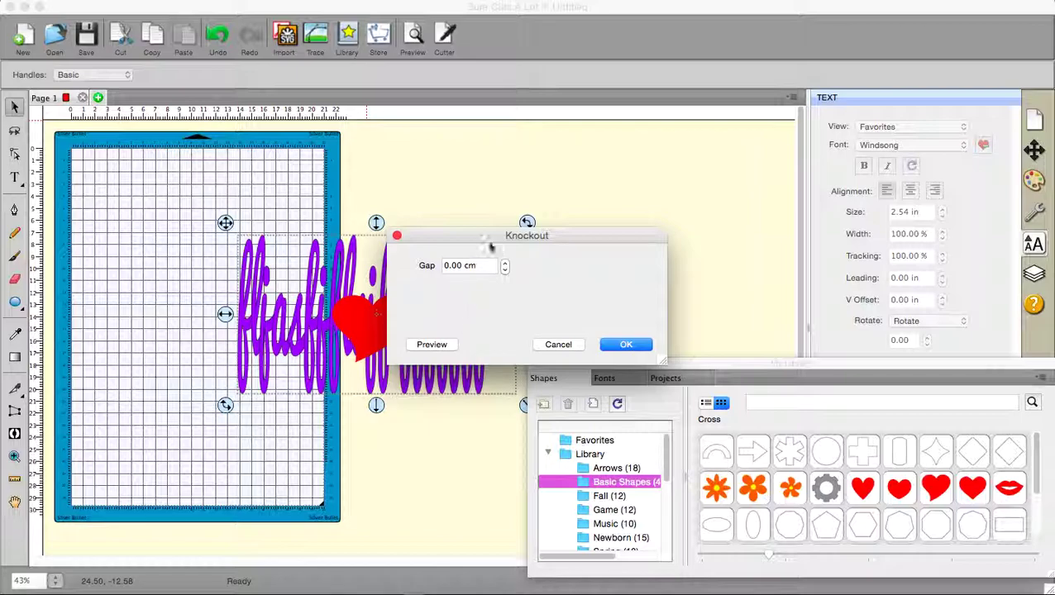
{"action": "left_click_drag", "start_coordinate": [494, 240], "coordinate": [593, 143]}
{"action": "left_click", "coordinate": [531, 249]}
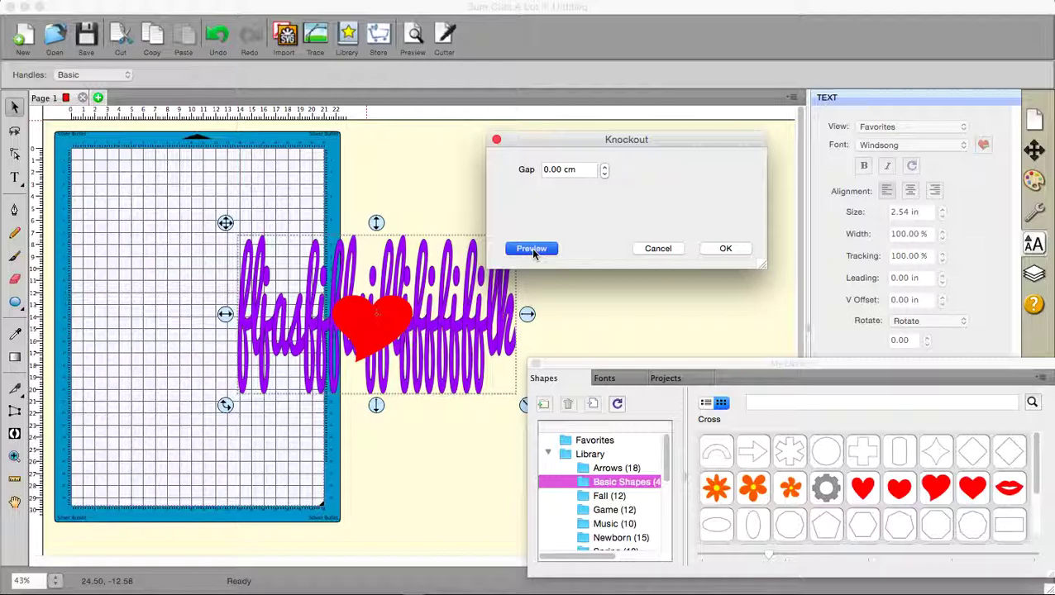
{"action": "left_click", "coordinate": [533, 252]}
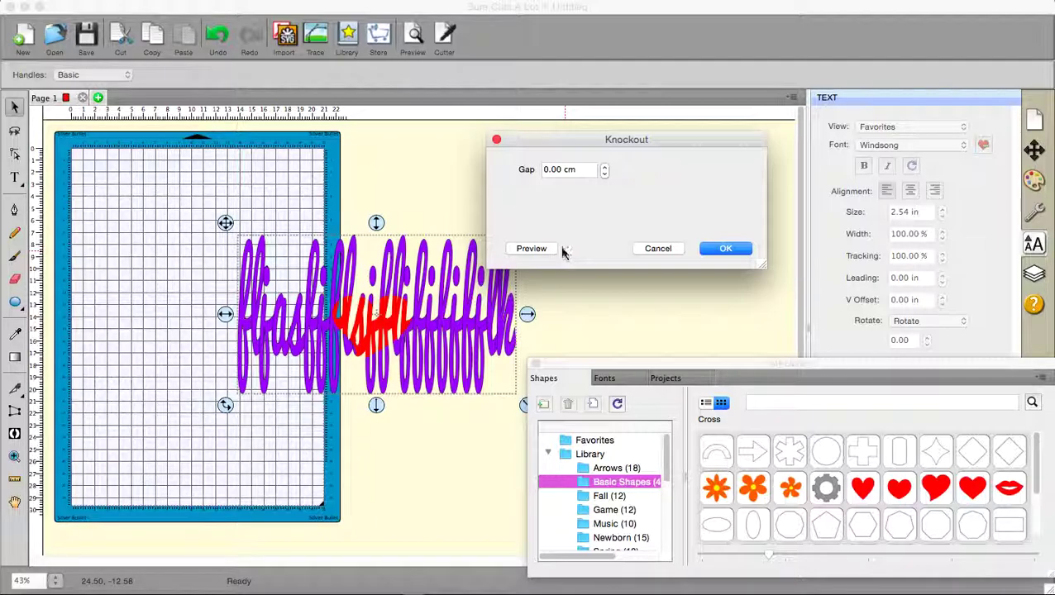
- Lower the knockout gap to -0.20 cm and preview again
{"action": "left_click", "coordinate": [604, 175]}
{"action": "left_click", "coordinate": [604, 175]}
{"action": "left_click", "coordinate": [532, 250]}
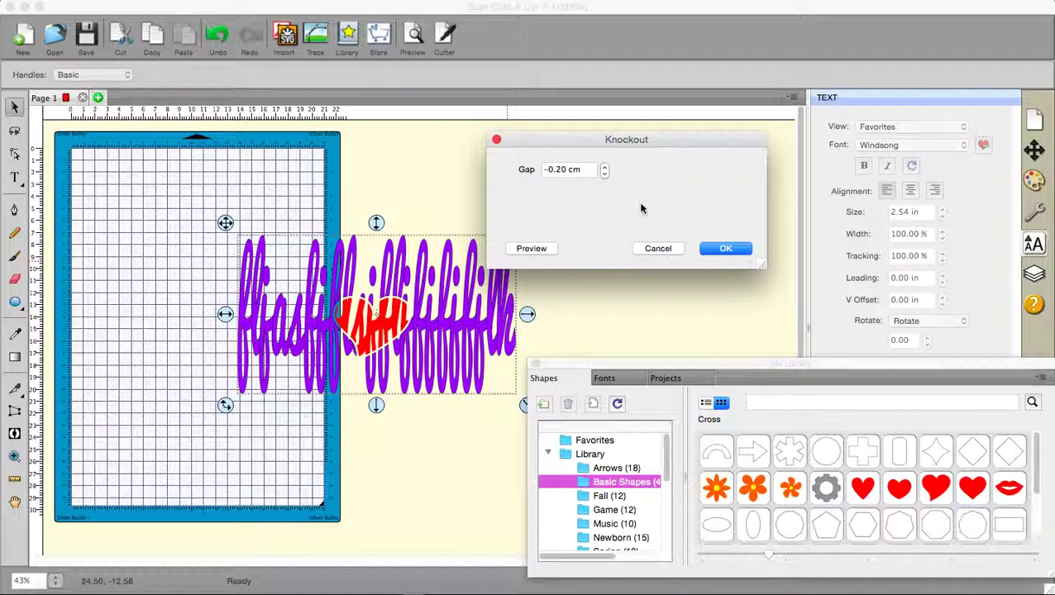
- Raise the knockout gap to 0.50 cm, preview it, and apply it to the heart and text
{"action": "left_click", "coordinate": [604, 166]}
{"action": "left_click", "coordinate": [604, 166]}
{"action": "left_click", "coordinate": [604, 166]}
{"action": "left_click", "coordinate": [604, 166]}
{"action": "left_click", "coordinate": [604, 166]}
{"action": "left_click", "coordinate": [605, 166]}
{"action": "left_click", "coordinate": [604, 166]}
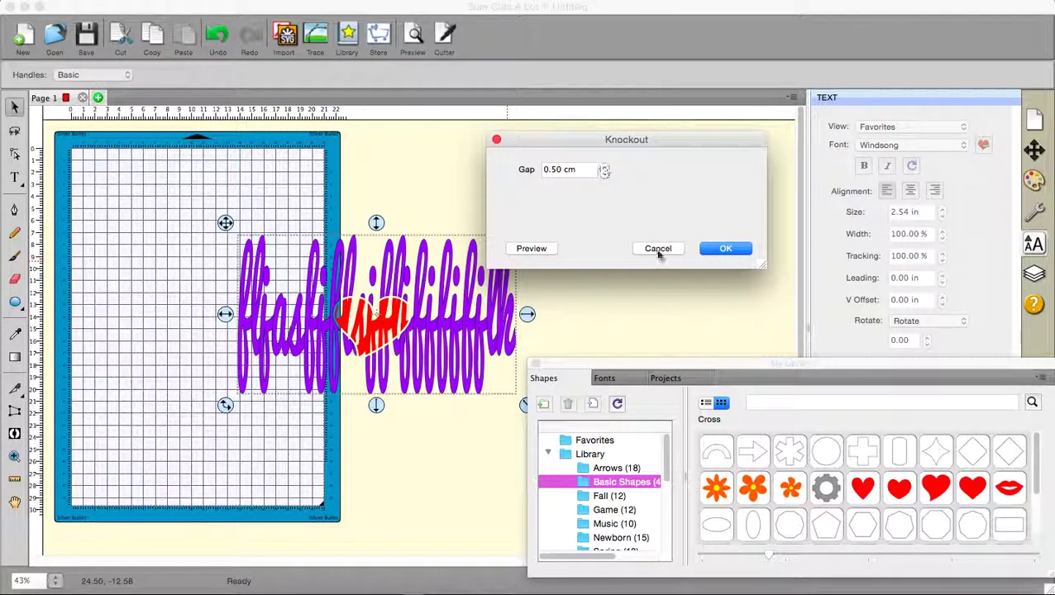
{"action": "left_click", "coordinate": [533, 250]}
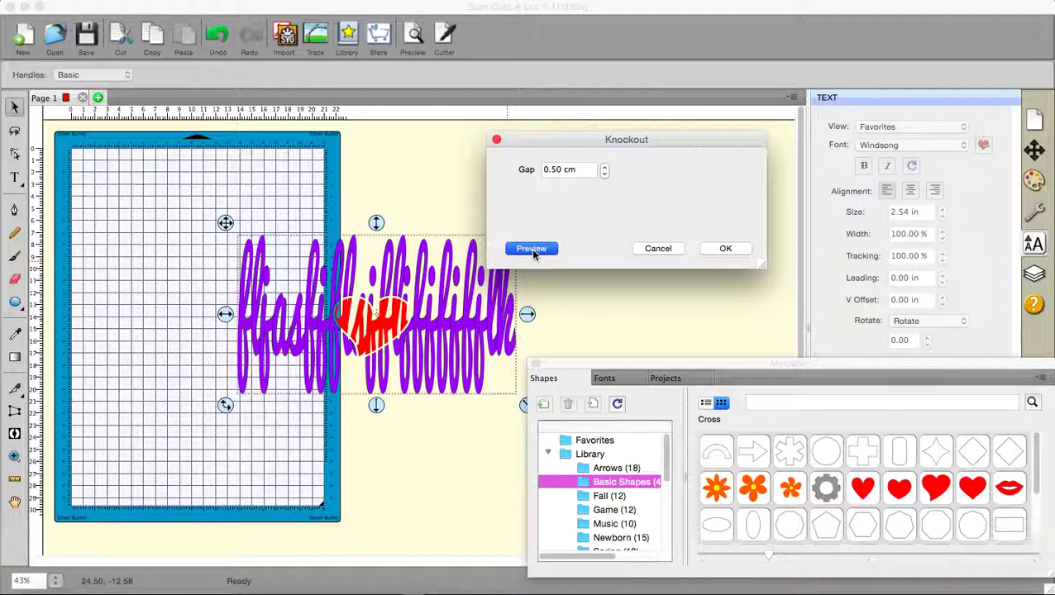
{"action": "left_click", "coordinate": [533, 253]}
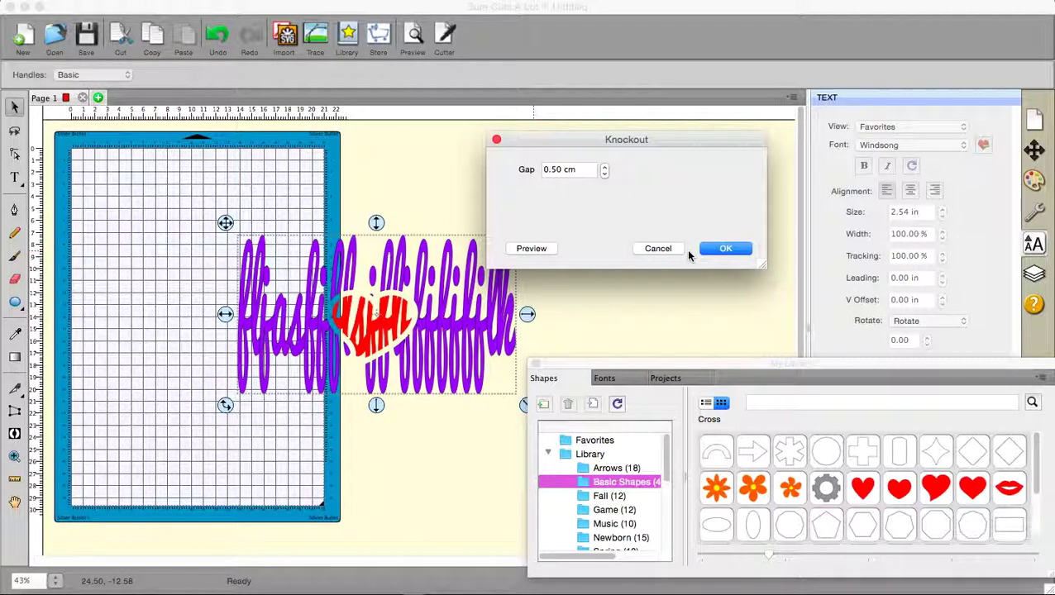
{"action": "left_click", "coordinate": [726, 253]}
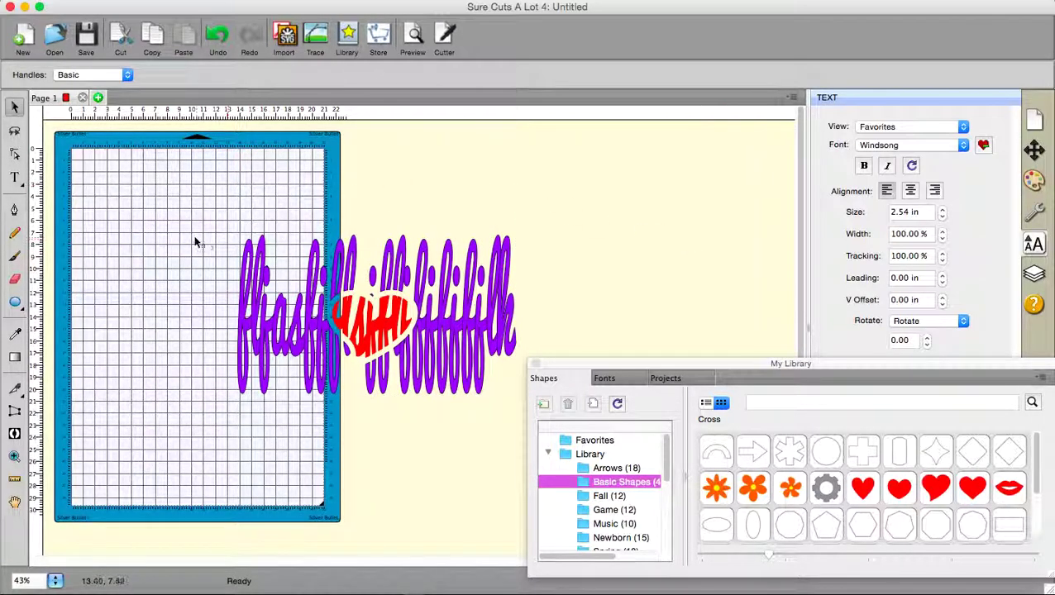
- Delete the heart-and-text design, draw red ellipses, and choose Effects > Shadow Layer
{"action": "left_click_drag", "start_coordinate": [205, 222], "coordinate": [576, 481]}
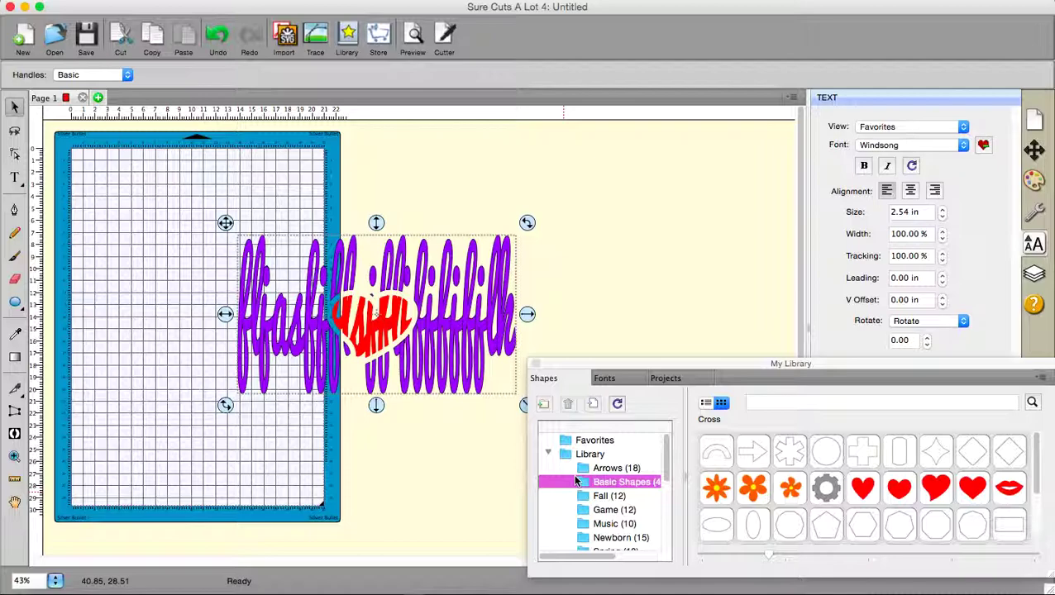
{"action": "key", "text": "Delete"}
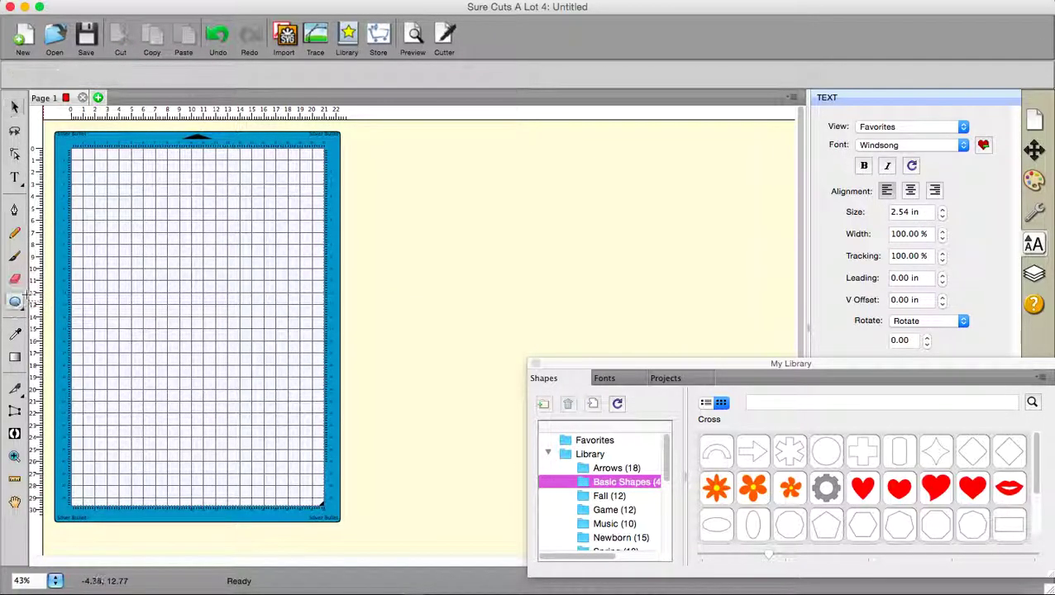
{"action": "mouse_move", "coordinate": [176, 223]}
{"action": "left_mouse_down"}
{"action": "mouse_move", "coordinate": [322, 370]}
{"action": "mouse_move", "coordinate": [314, 366]}
{"action": "left_mouse_up"}
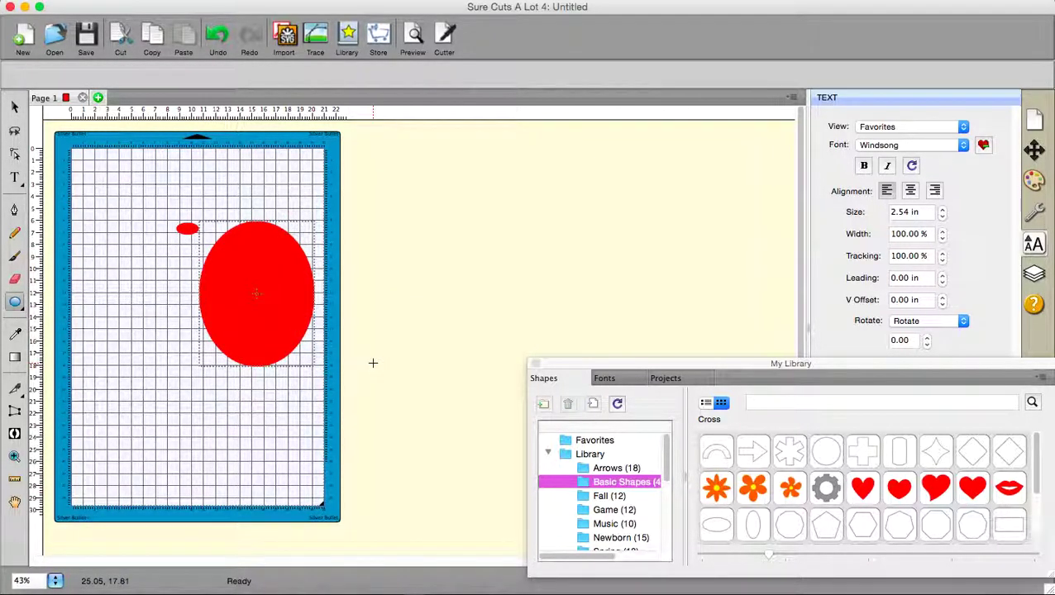
{"action": "left_click", "coordinate": [374, 1]}
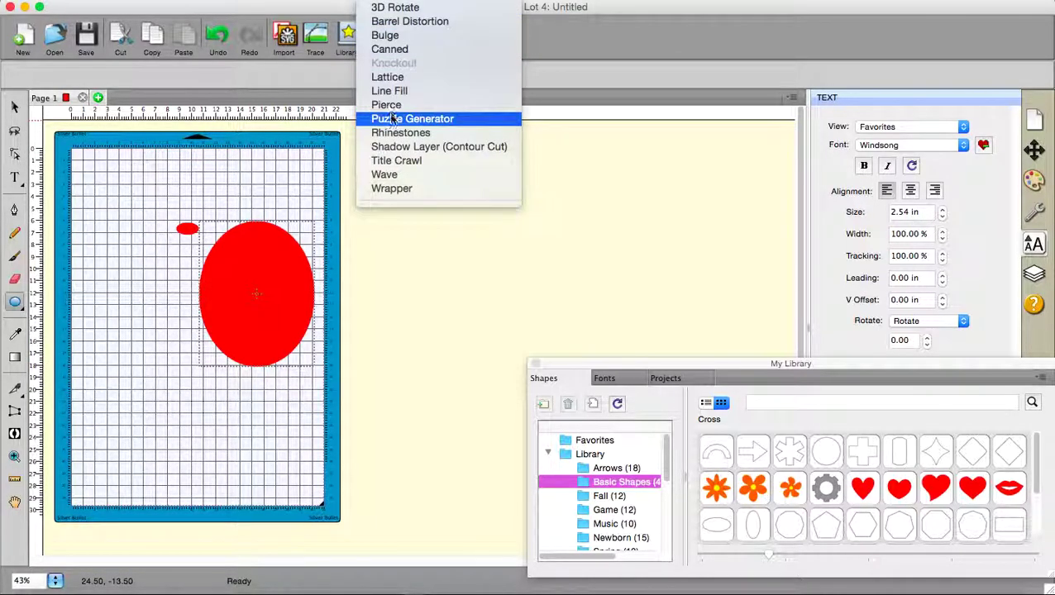
{"action": "left_click", "coordinate": [389, 148]}
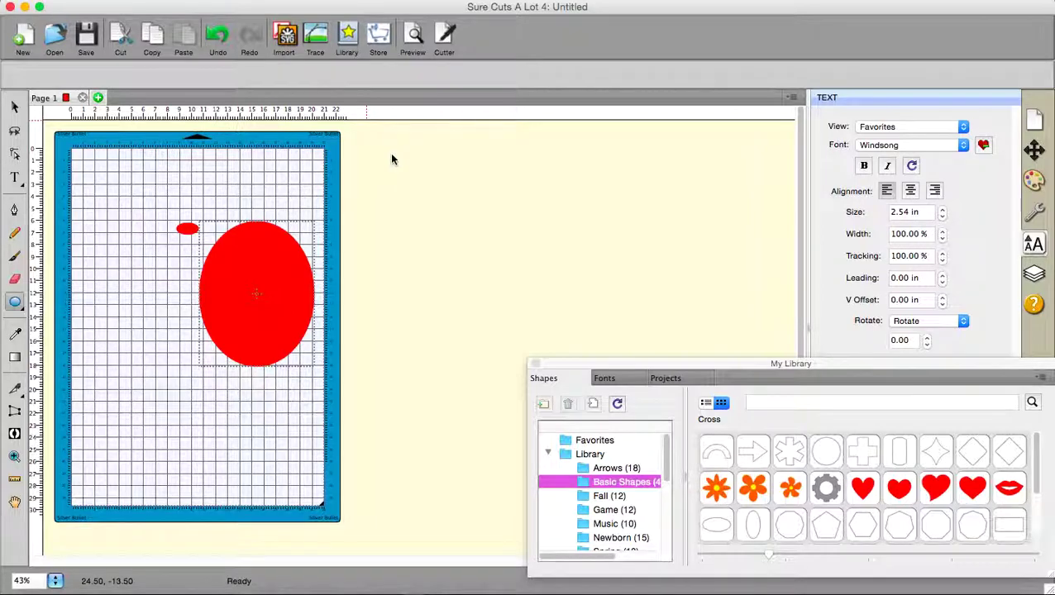